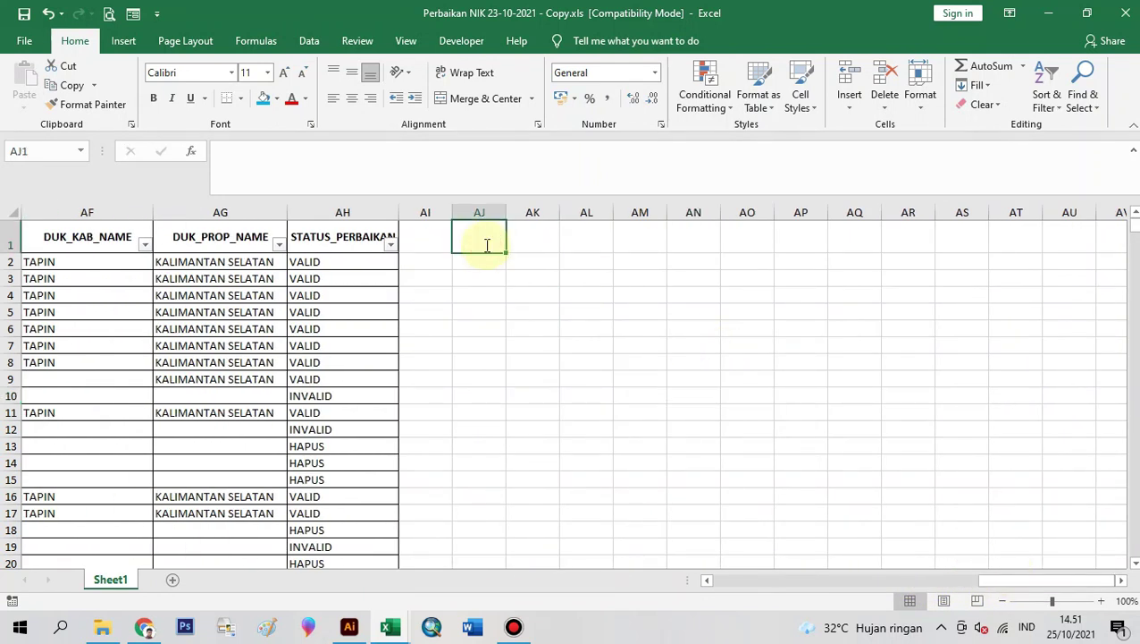
Enter the column header KET PKH in cell AJ1.
{"action": "type", "text": "KET PDP"}
{"action": "key", "text": "Return"}
{"action": "left_click", "coordinate": [477, 234]}
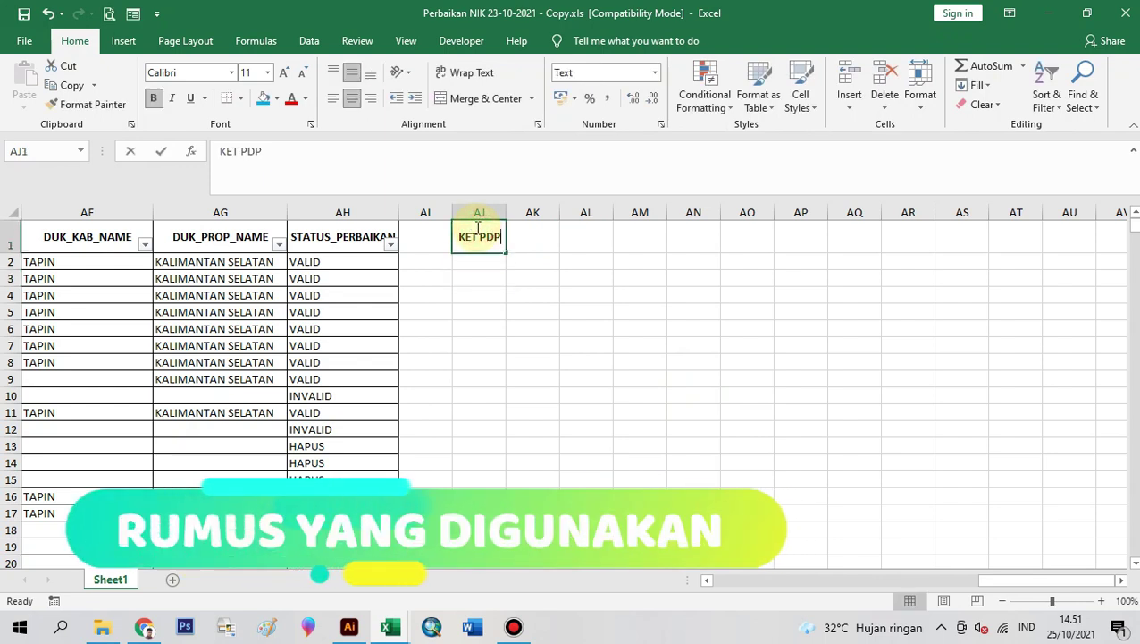
{"action": "type", "text": "KET PKH"}
{"action": "key", "text": "Return"}
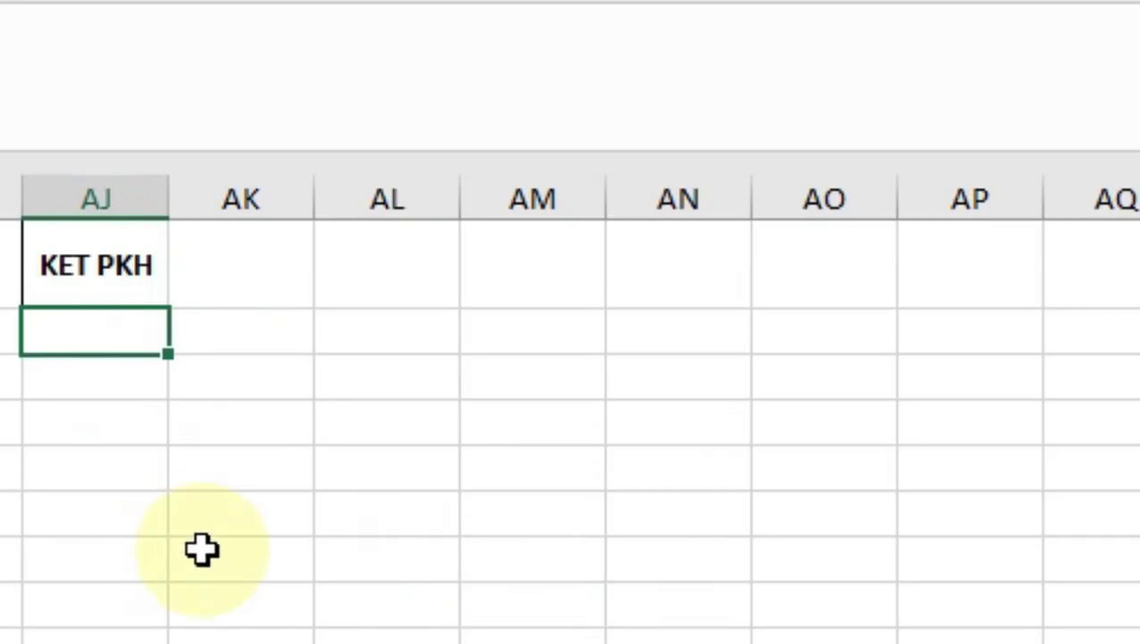
Write the note IF-ISERROR-MATCH in cell AL2.
{"action": "double_click", "coordinate": [406, 330]}
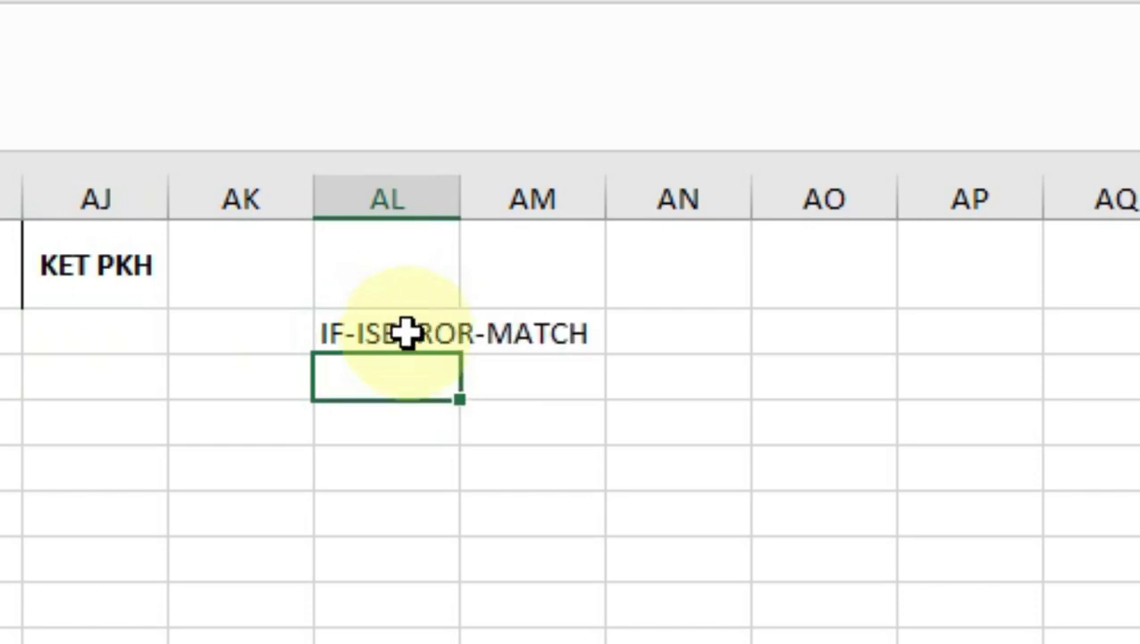
{"action": "left_click", "coordinate": [339, 326]}
{"action": "left_click", "coordinate": [338, 322]}
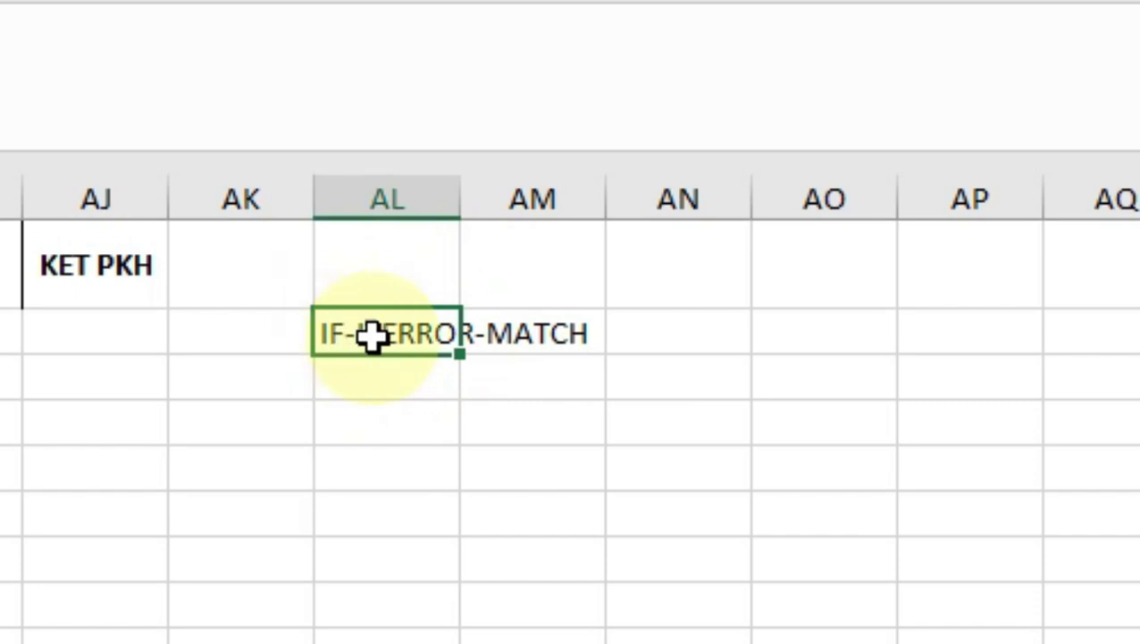
List SUBSCRIBE, LIKE, SHARE and KOMEN in cells AL4 to AL7, one word per row.
{"action": "left_click", "coordinate": [378, 416]}
{"action": "type", "text": "SUB"}
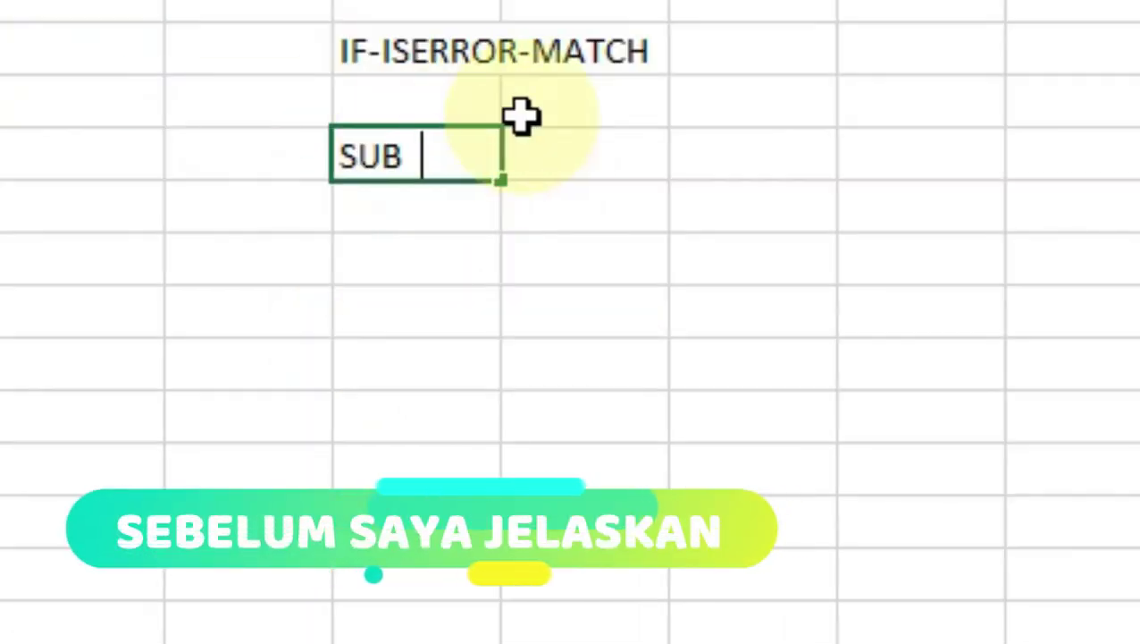
{"action": "key", "text": "BackSpace"}
{"action": "type", "text": "SCRIBE"}
{"action": "key", "text": "Return"}
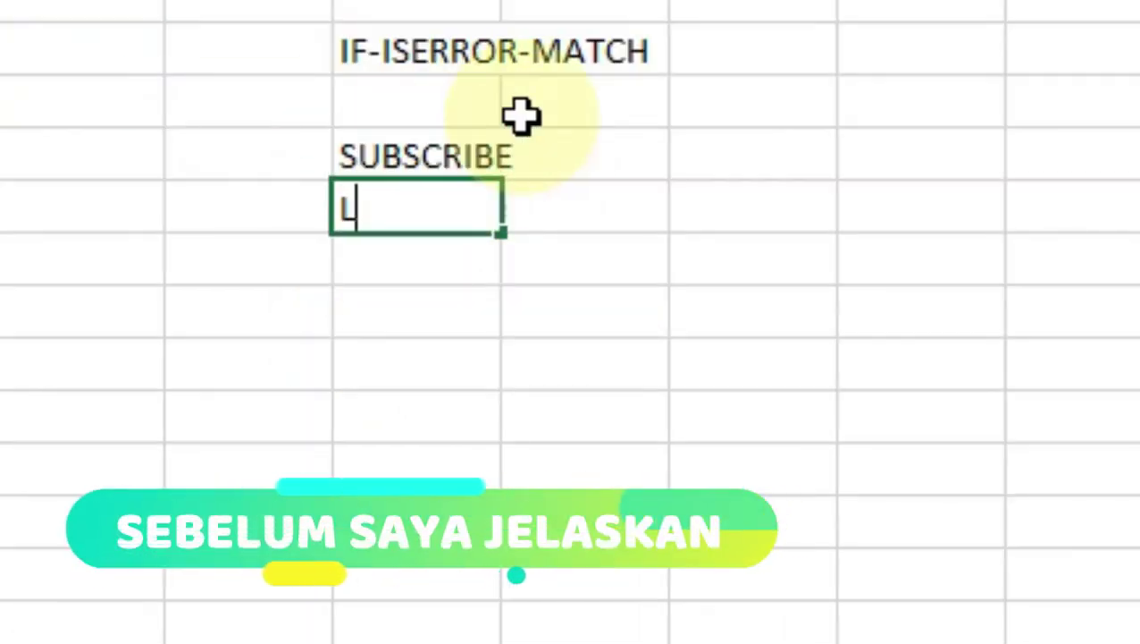
{"action": "type", "text": "LIKE"}
{"action": "key", "text": "Return"}
{"action": "type", "text": "SHARE"}
{"action": "key", "text": "Return"}
{"action": "type", "text": "KOMEN"}
{"action": "key", "text": "Return"}
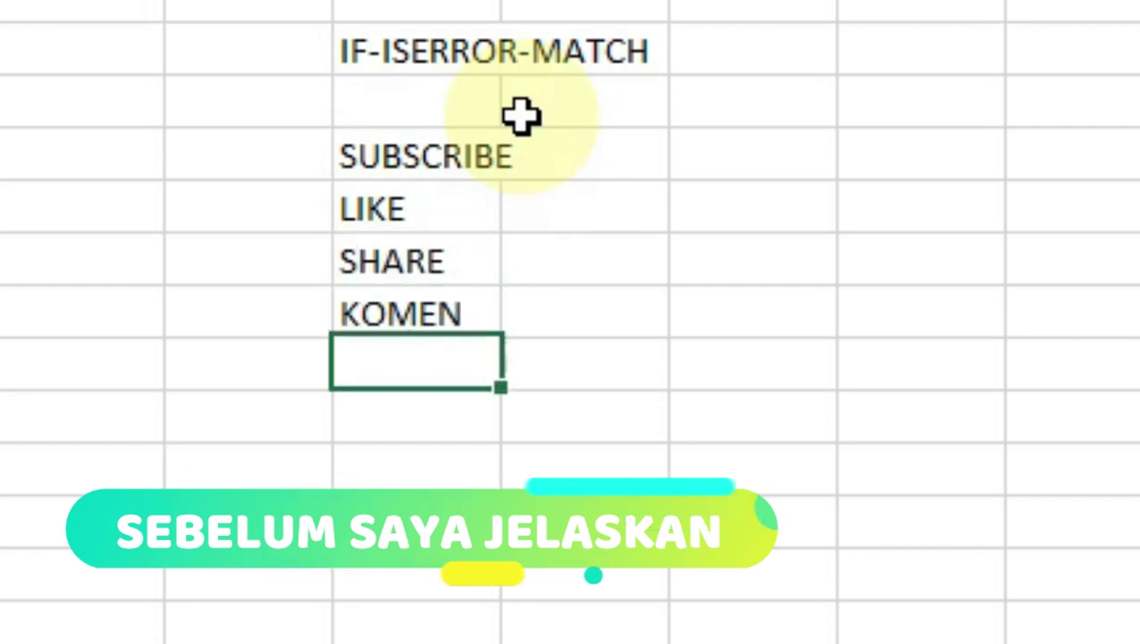
Start the formula in cell AJ2 with the nested functions =IF(ISERROR(MATCH(.
{"action": "left_click", "coordinate": [616, 183]}
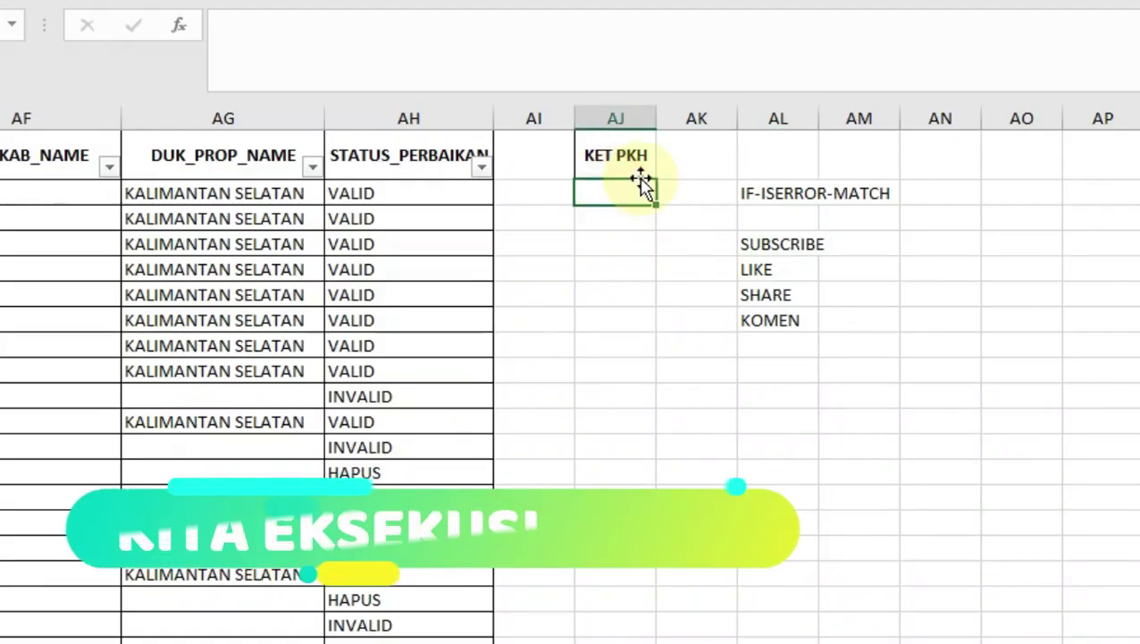
{"action": "type", "text": "=VLO"}
{"action": "key", "text": "BackSpace"}
{"action": "key", "text": "BackSpace"}
{"action": "key", "text": "BackSpace"}
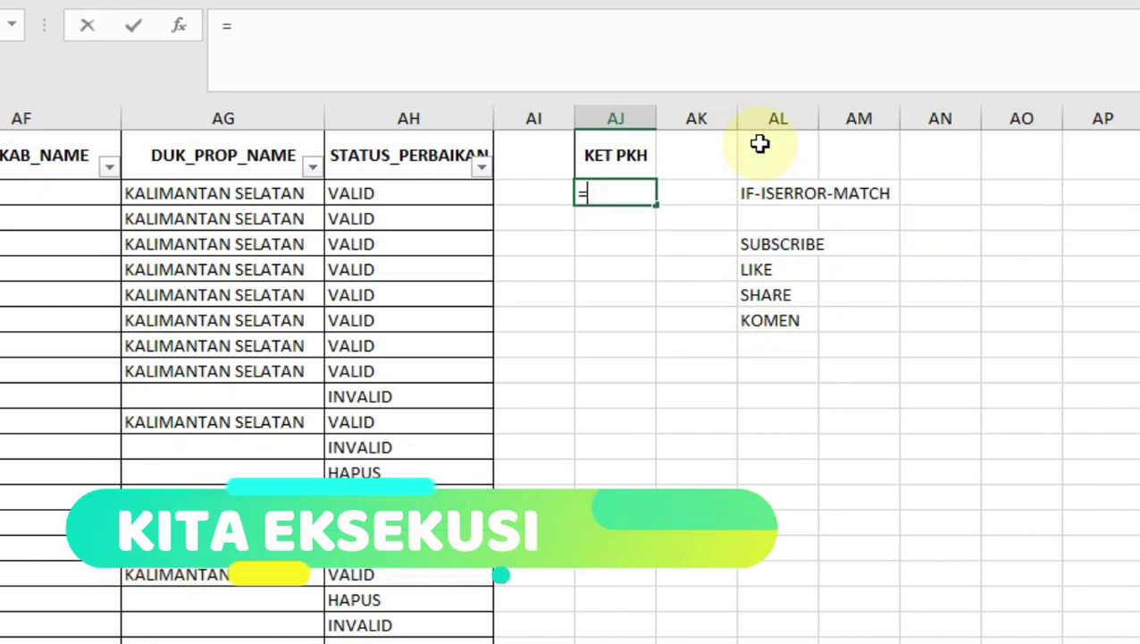
{"action": "type", "text": "IF"}
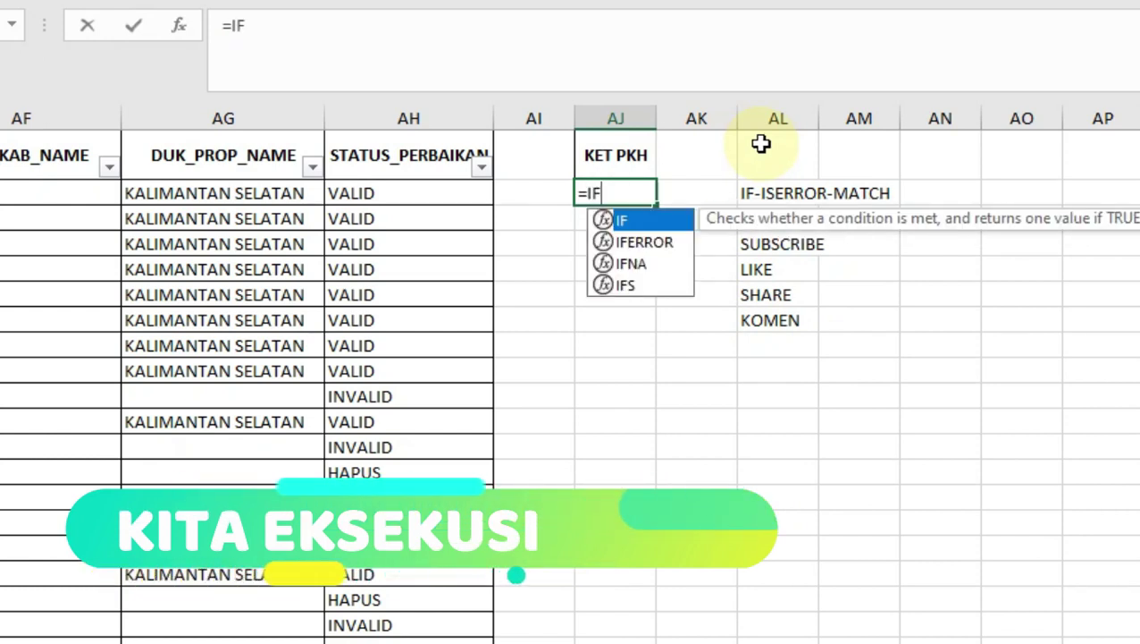
{"action": "double_click", "coordinate": [616, 223]}
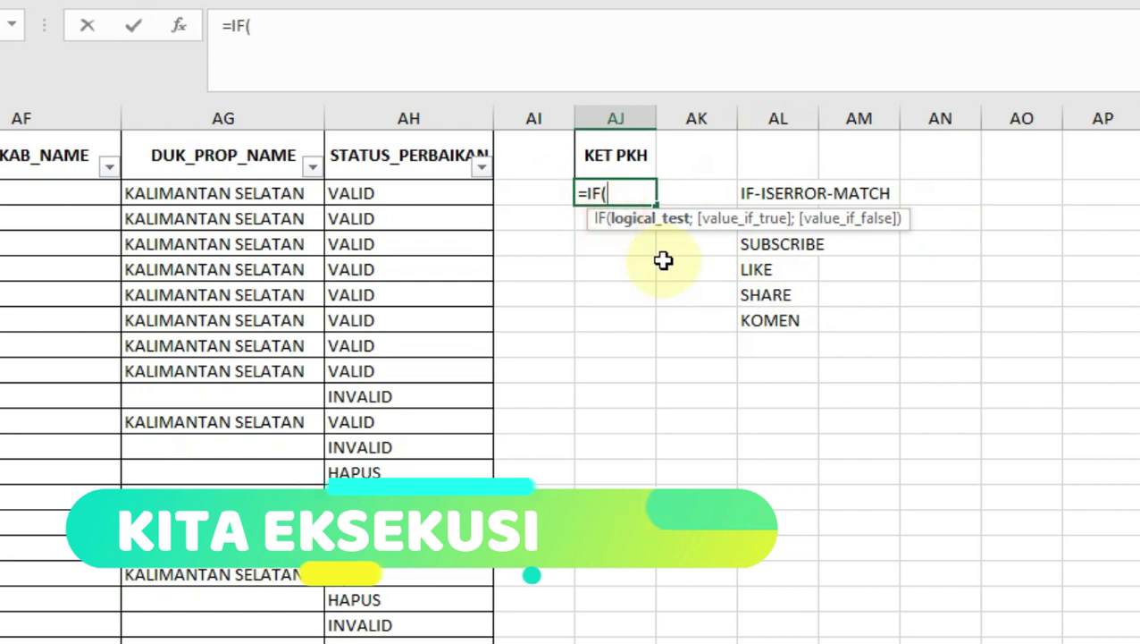
{"action": "type", "text": "IS"}
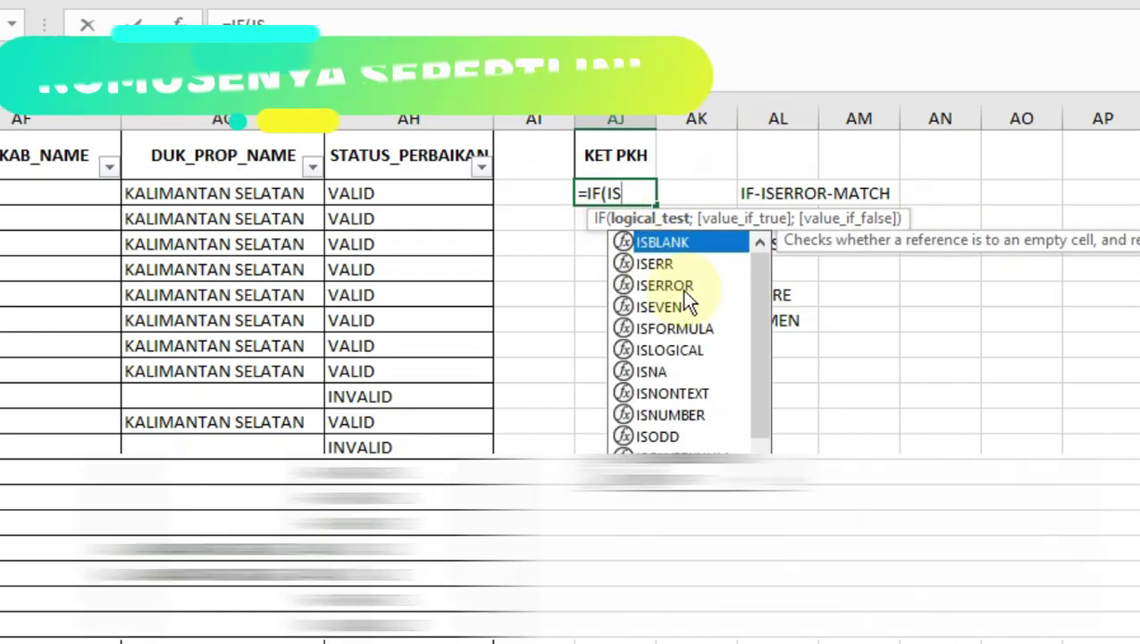
{"action": "double_click", "coordinate": [677, 286]}
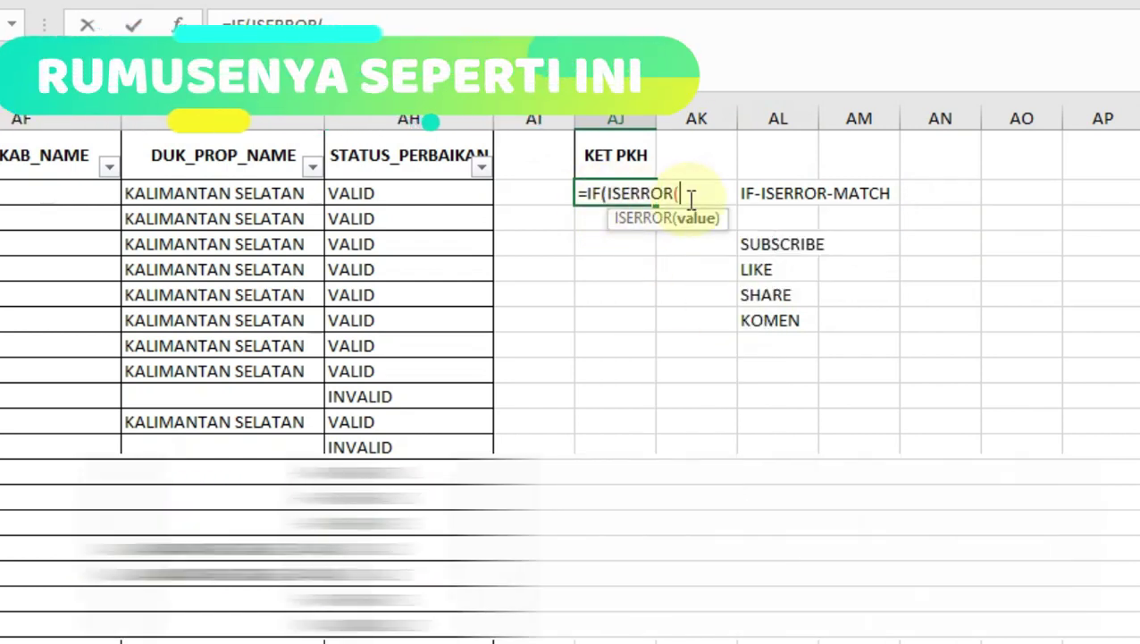
{"action": "type", "text": "MATCH"}
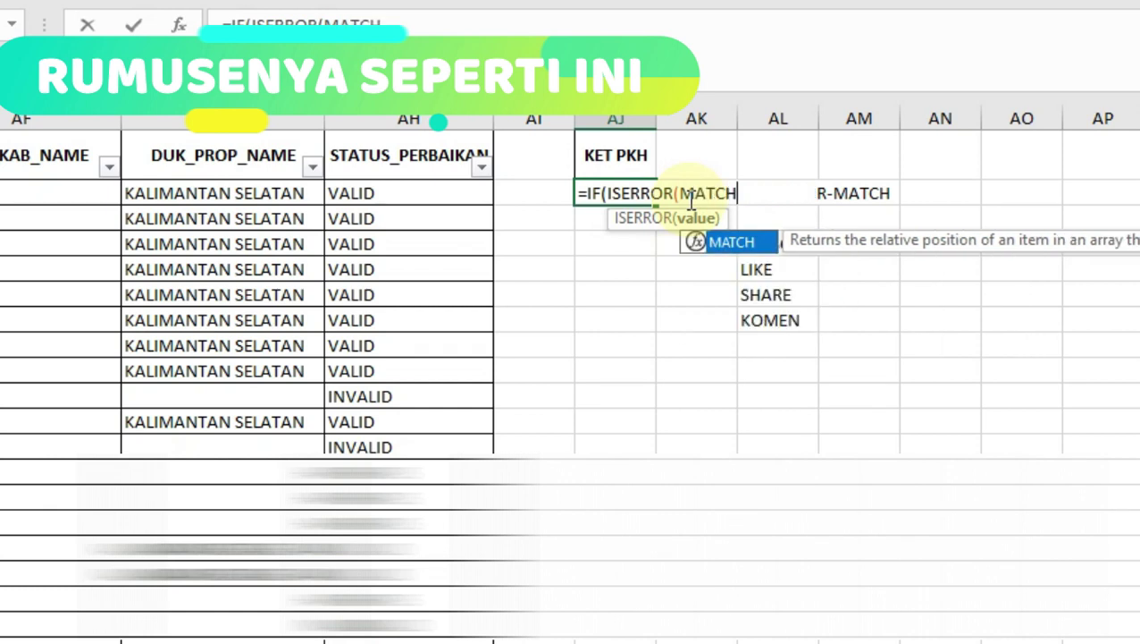
{"action": "double_click", "coordinate": [730, 242]}
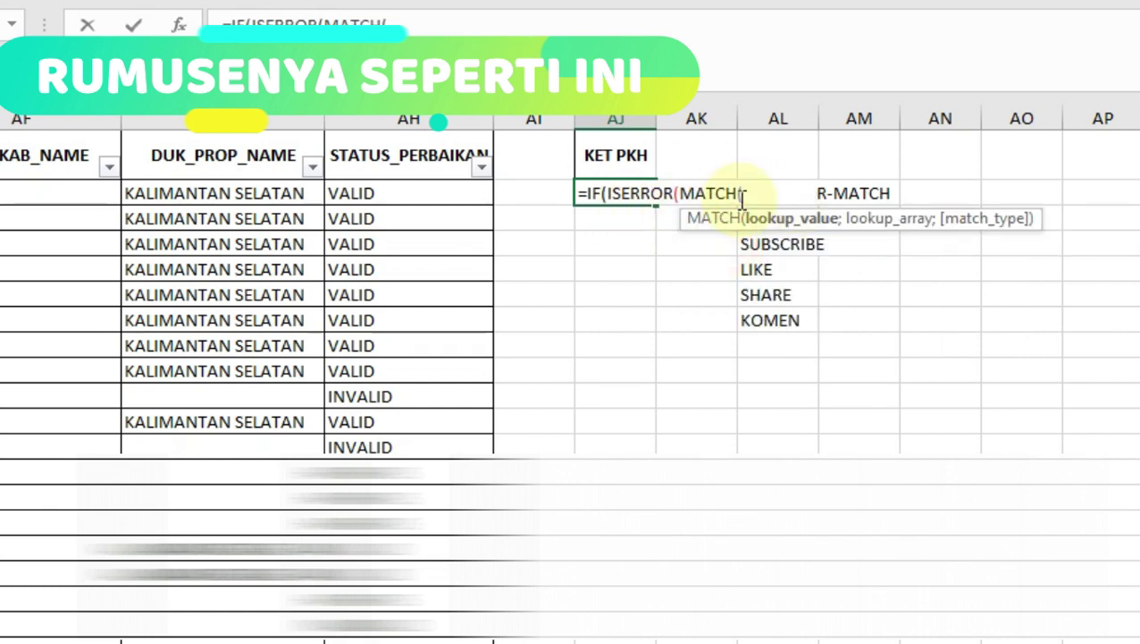
{"action": "left_click", "coordinate": [536, 33]}
{"action": "type", "text": "CARI"}
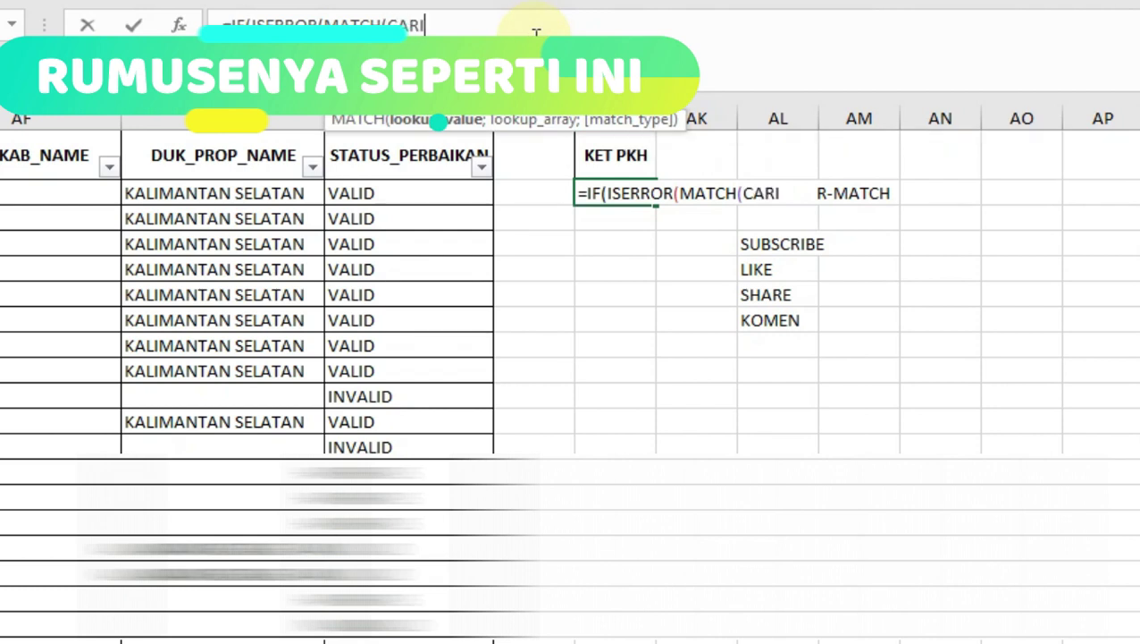
{"action": "type", "text": " DATA"}
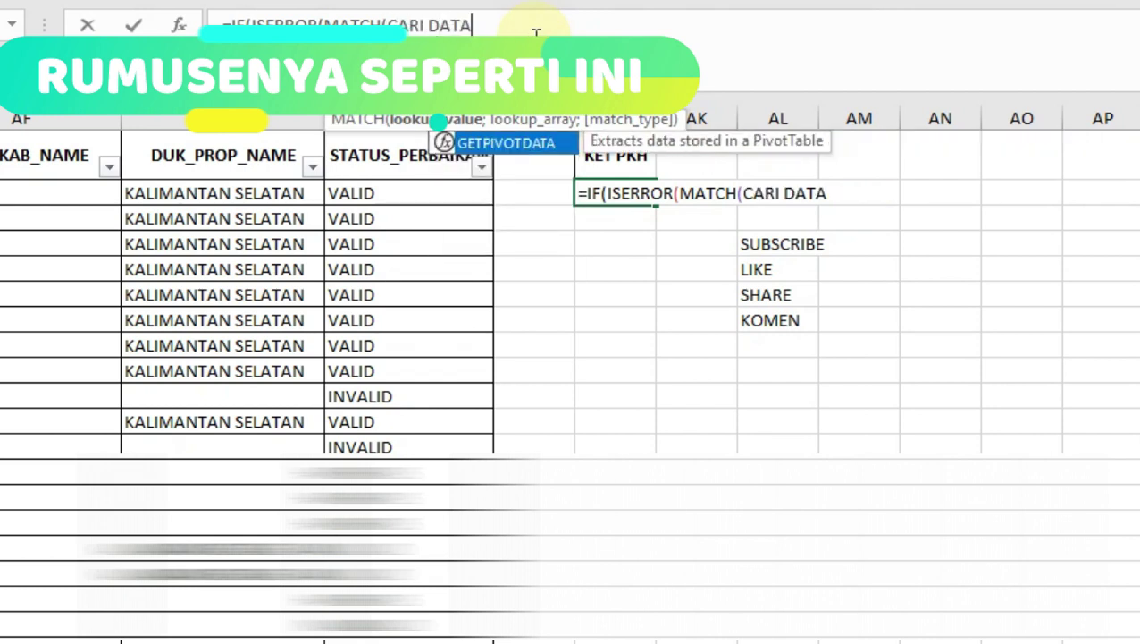
{"action": "type", "text": "NAY"}
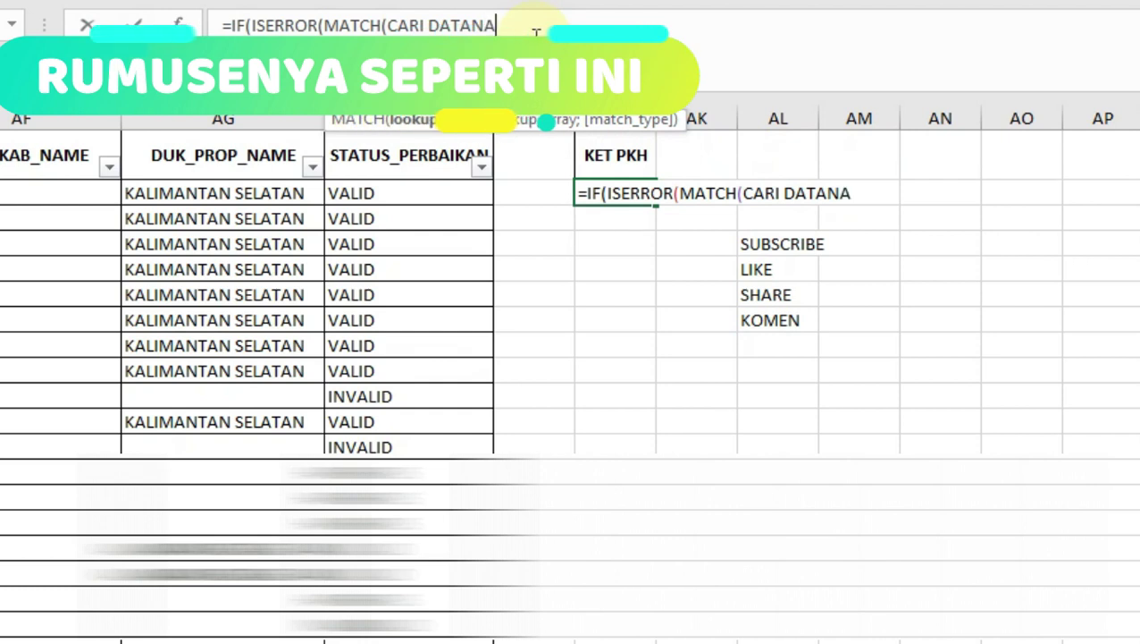
{"action": "key", "text": "BackSpace"}
{"action": "key", "text": "BackSpace"}
{"action": "type", "text": "YA"}
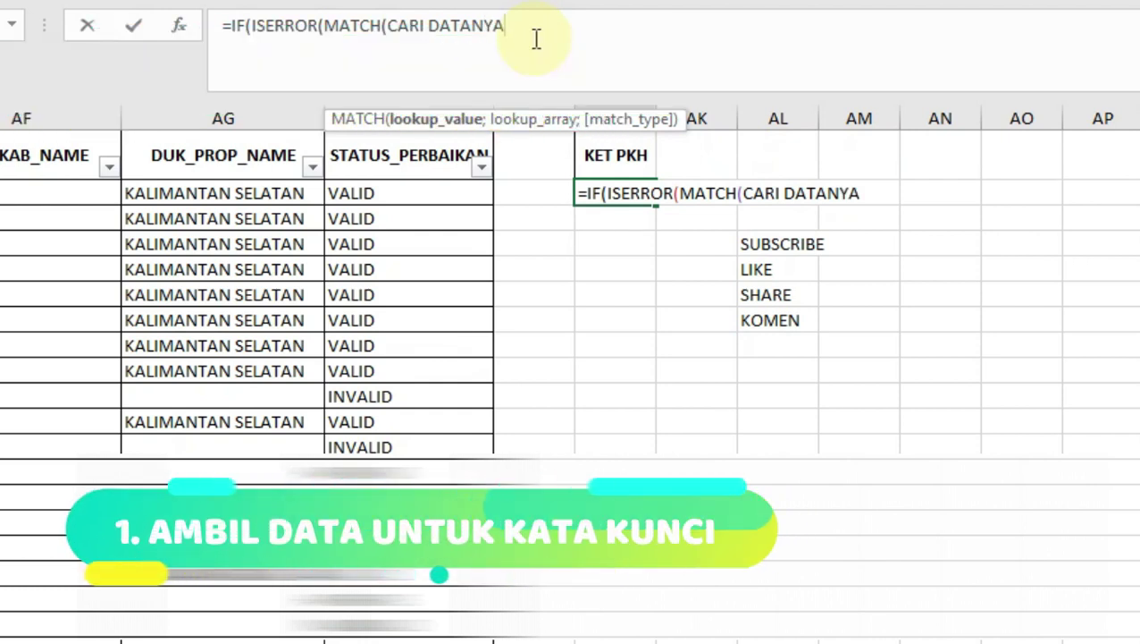
{"action": "left_click_drag", "start_coordinate": [496, 27], "coordinate": [389, 26]}
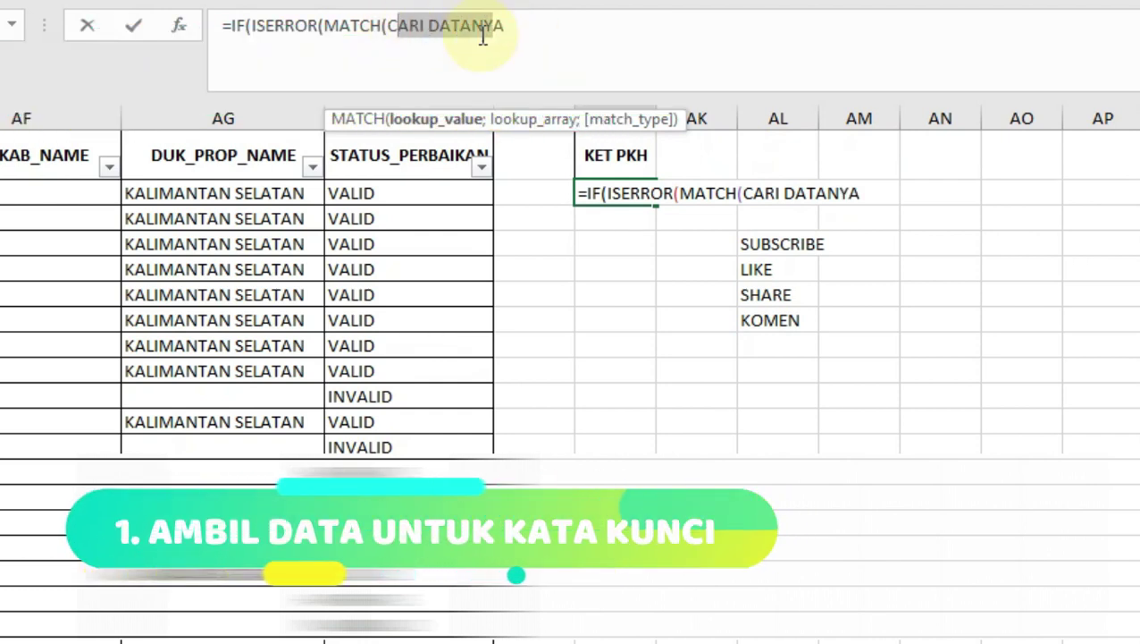
{"action": "key", "text": "BackSpace"}
{"action": "key", "text": "BackSpace"}
{"action": "key", "text": "BackSpace"}
{"action": "key", "text": "BackSpace"}
{"action": "key", "text": "BackSpace"}
{"action": "key", "text": "BackSpace"}
{"action": "key", "text": "BackSpace"}
{"action": "key", "text": "BackSpace"}
{"action": "key", "text": "BackSpace"}
{"action": "key", "text": "BackSpace"}
{"action": "key", "text": "BackSpace"}
{"action": "key", "text": "BackSpace"}
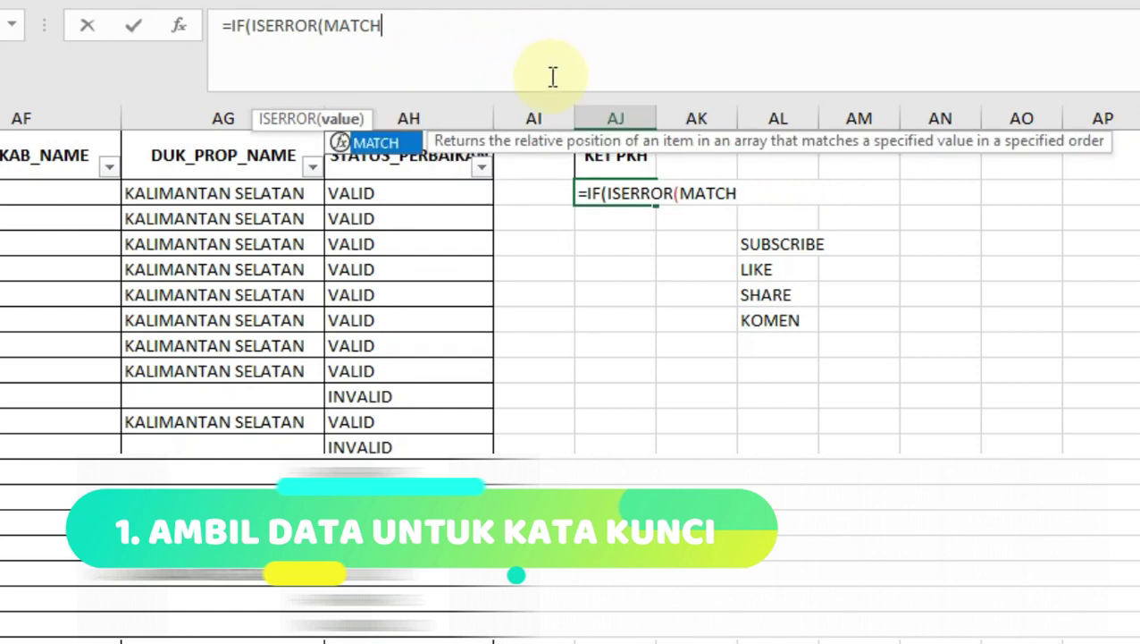
{"action": "double_click", "coordinate": [379, 142]}
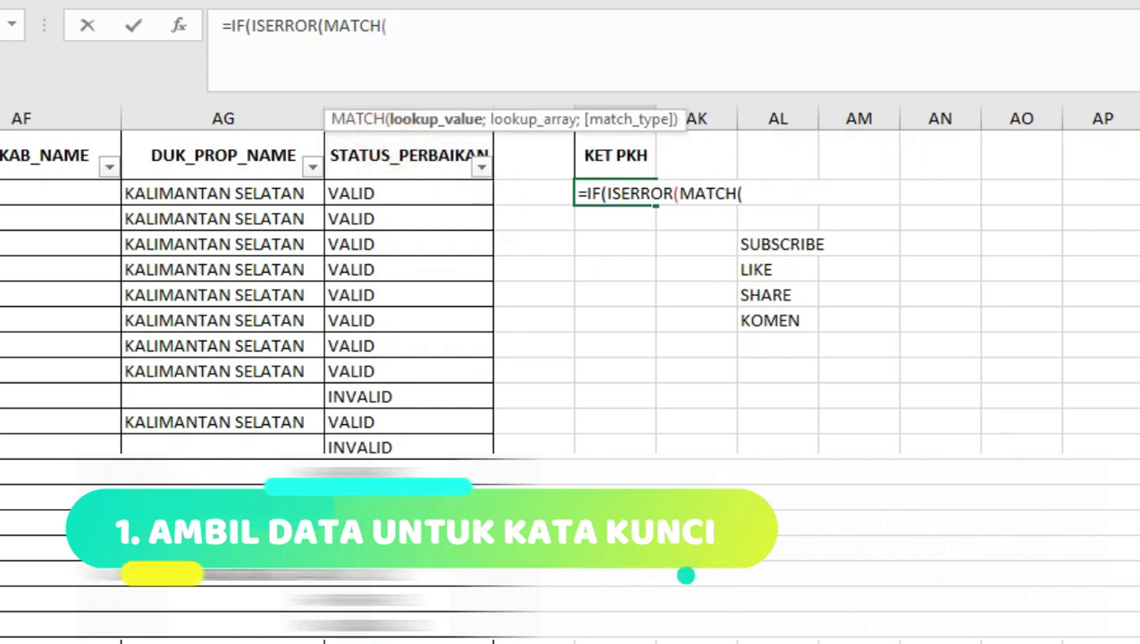
Set the MATCH lookup value to the PKH participant number in N2, locking only the column as $N2.
{"action": "scroll", "coordinate": [570, 357], "scroll_direction": "left", "scroll_amount": 10}
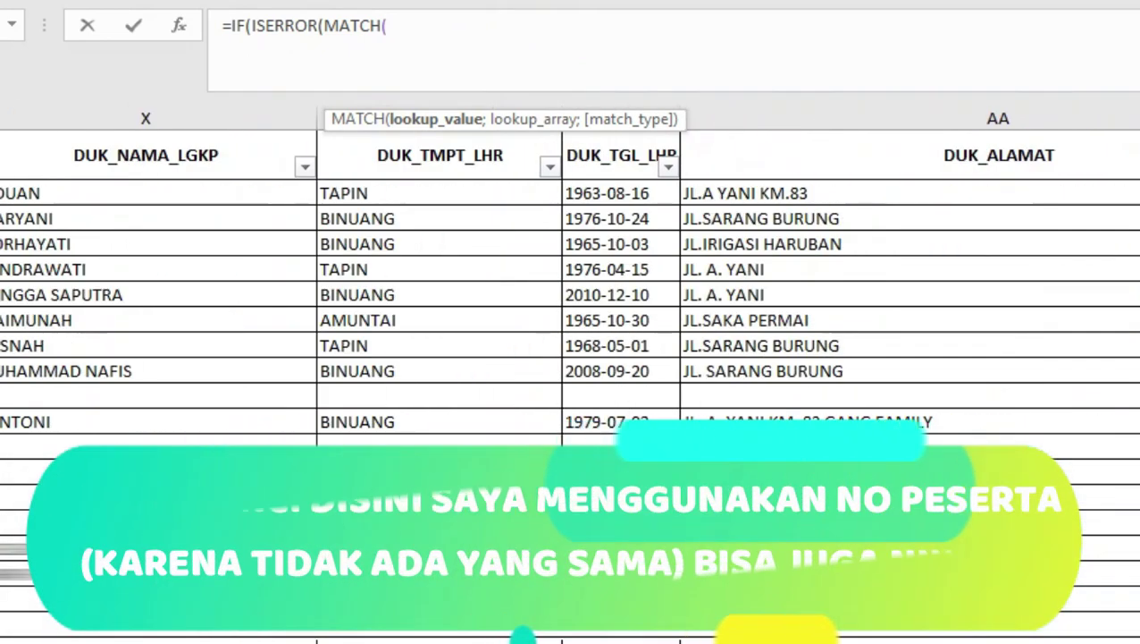
{"action": "scroll", "coordinate": [571, 358], "scroll_direction": "left", "scroll_amount": 10}
{"action": "scroll", "coordinate": [570, 357], "scroll_direction": "left", "scroll_amount": 4}
{"action": "scroll", "coordinate": [571, 357], "scroll_direction": "right", "scroll_amount": 8}
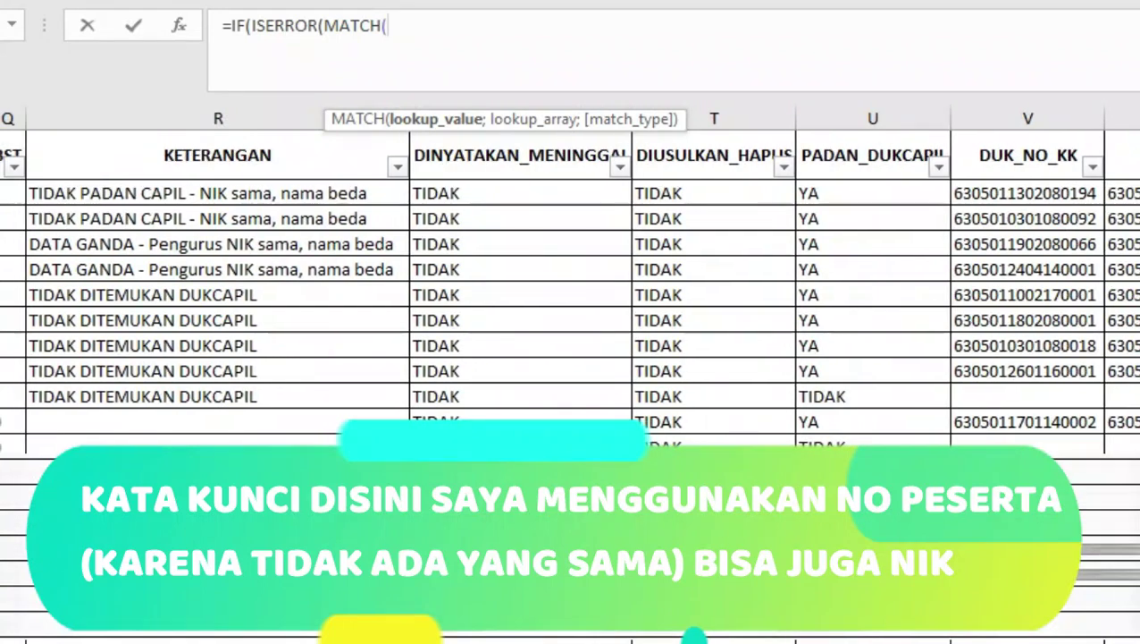
{"action": "scroll", "coordinate": [570, 358], "scroll_direction": "left", "scroll_amount": 3}
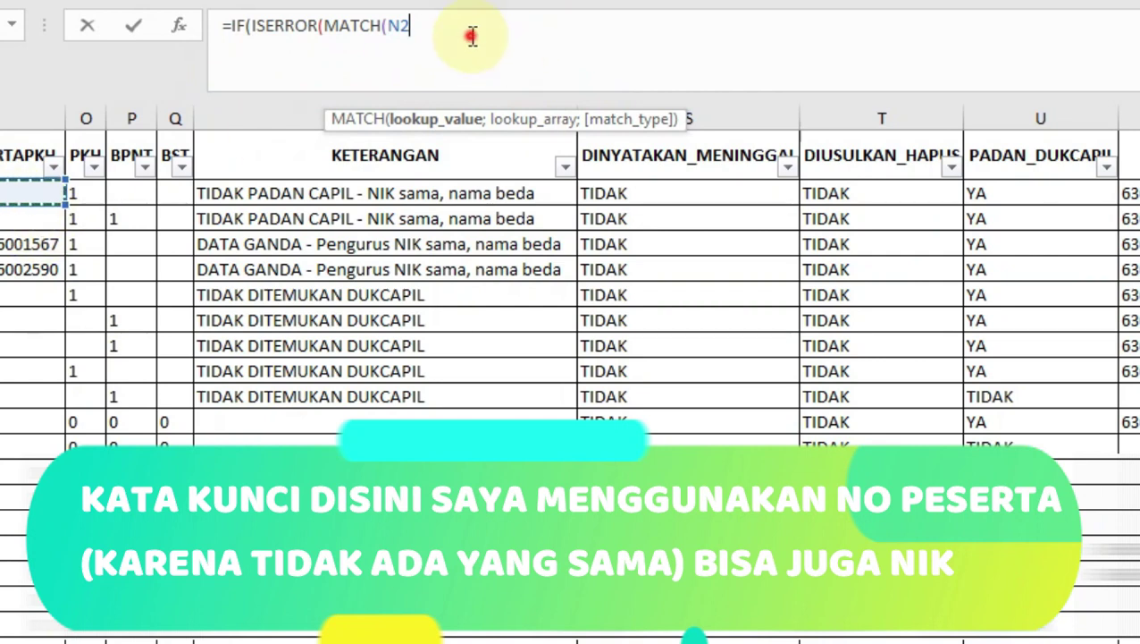
{"action": "key", "text": "F4"}
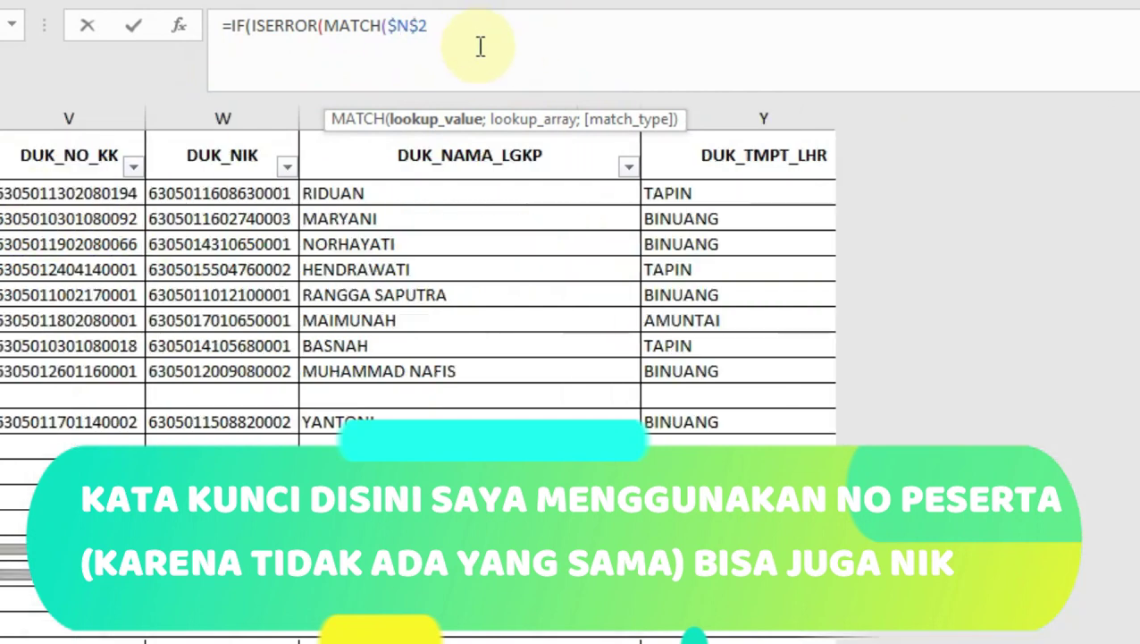
{"action": "key", "text": "F4"}
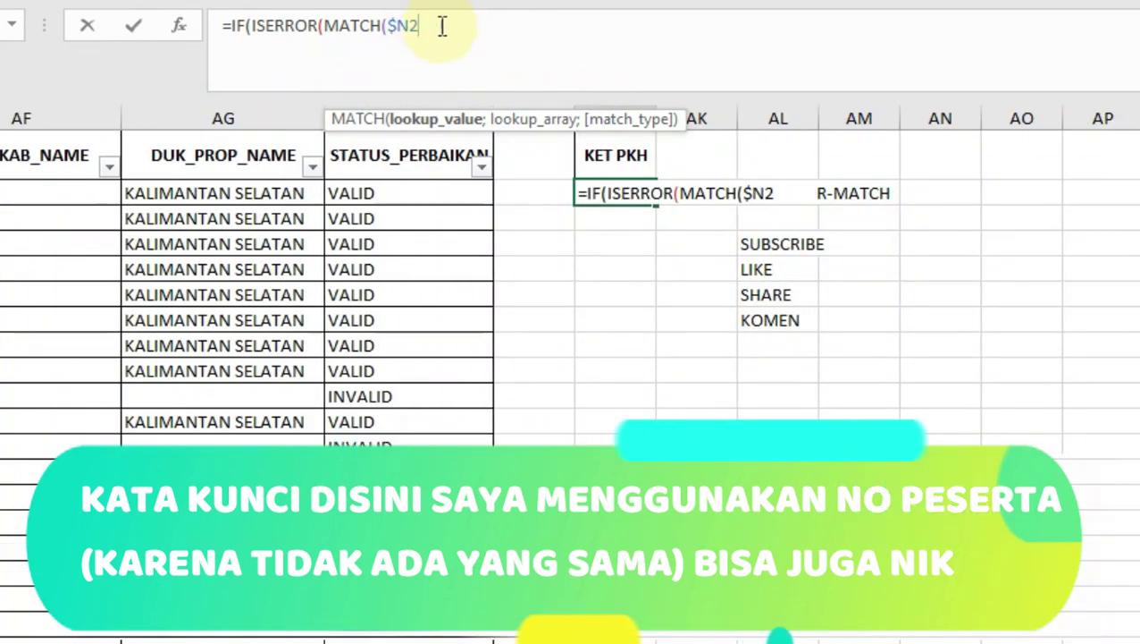
{"action": "left_click_drag", "start_coordinate": [420, 25], "coordinate": [387, 25]}
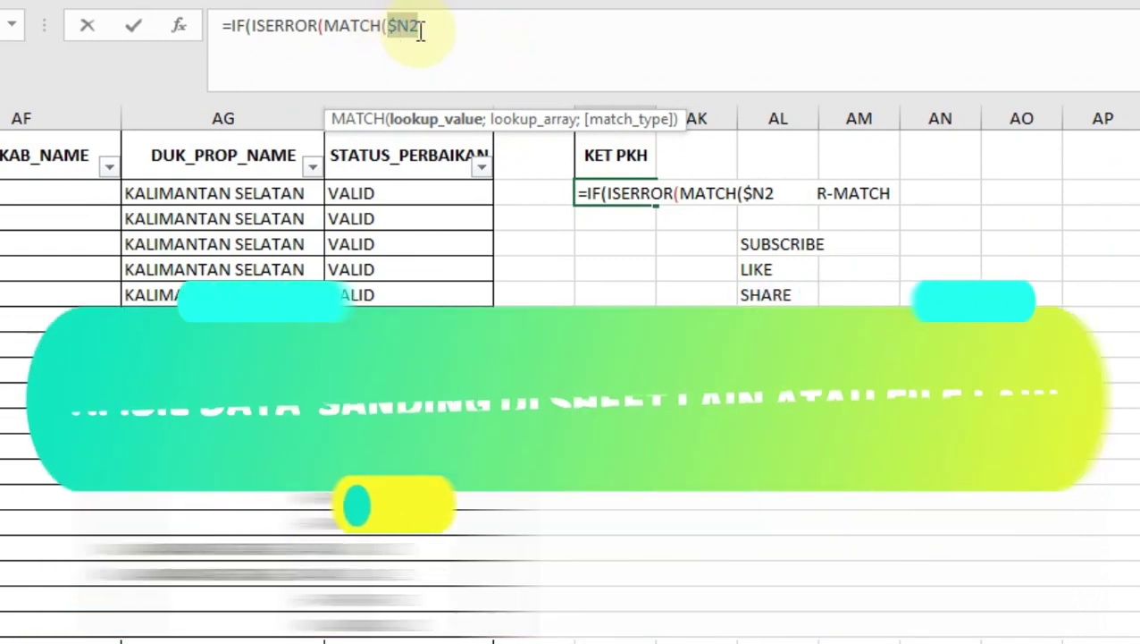
{"action": "left_click", "coordinate": [440, 24]}
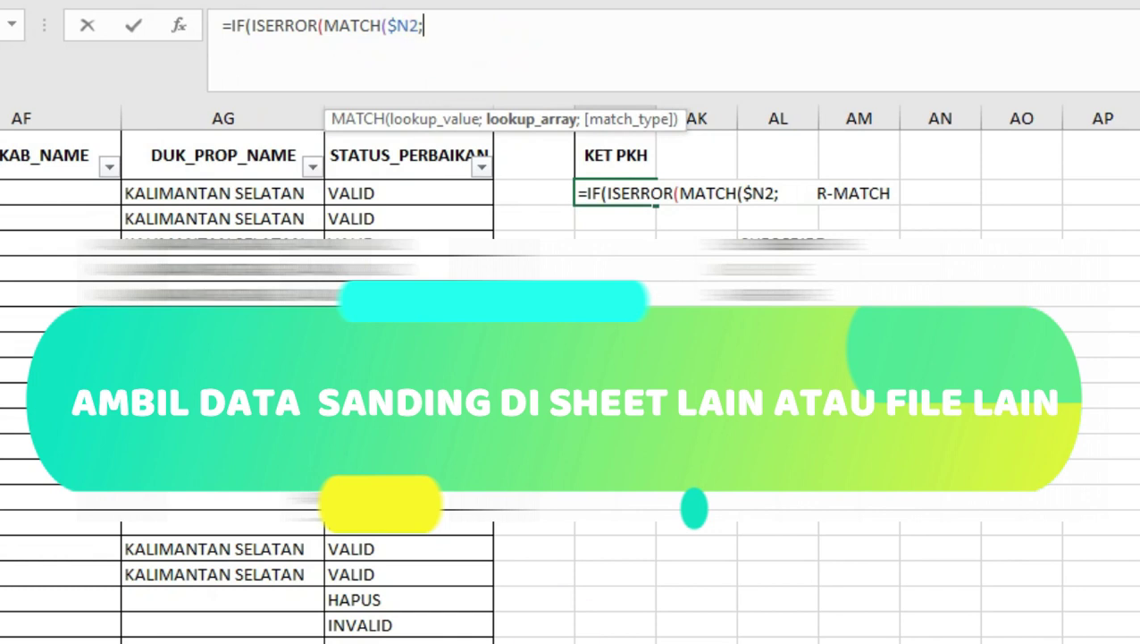
Set the MATCH lookup array to $B$5:$B$4917 on the Mst Anggota sheet of the ExportMstAnggota (10).xlsx workbook.
{"action": "left_click", "coordinate": [353, 626]}
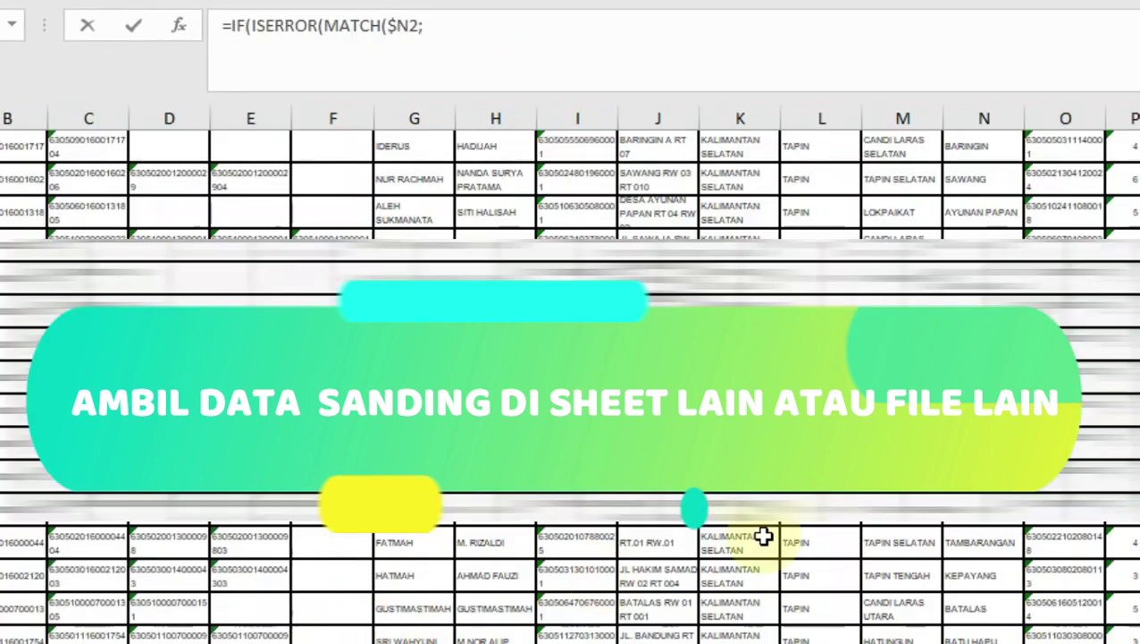
{"action": "scroll", "coordinate": [571, 385], "scroll_direction": "up", "scroll_amount": 5}
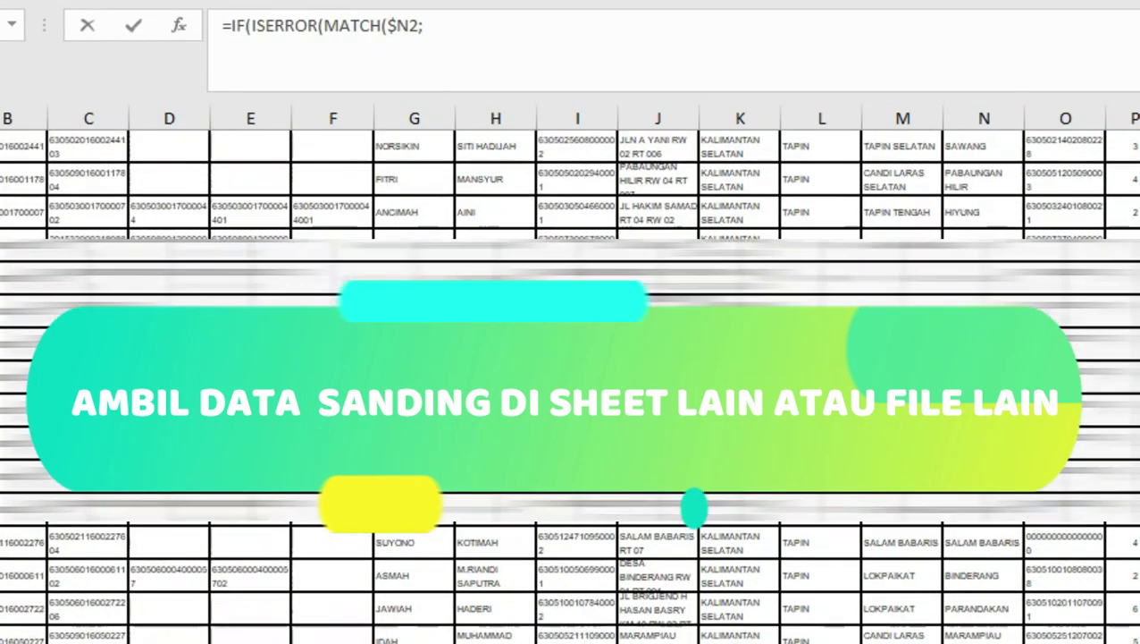
{"action": "scroll", "coordinate": [273, 542], "scroll_direction": "down", "scroll_amount": 3}
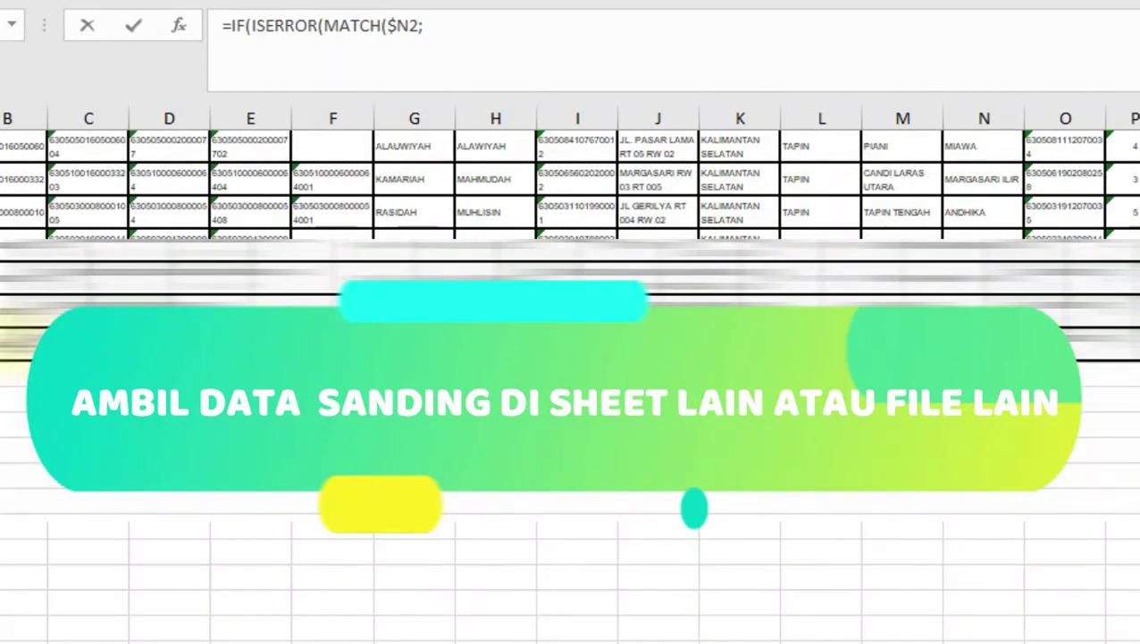
{"action": "left_click", "coordinate": [7, 346]}
{"action": "key", "text": "ctrl+shift+Up"}
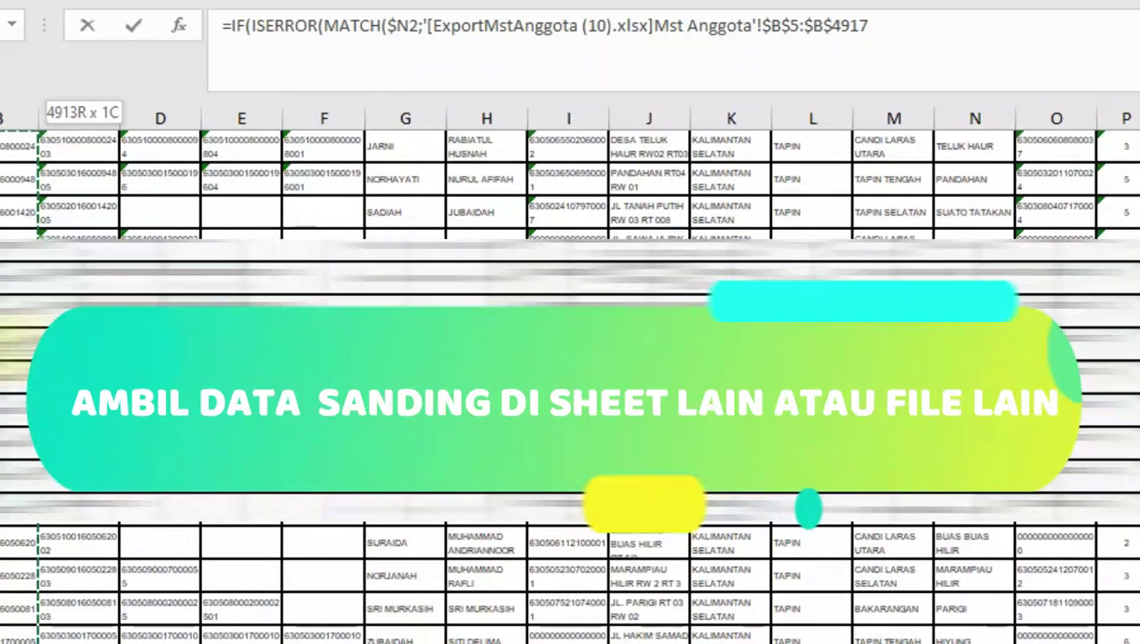
{"action": "left_click", "coordinate": [909, 30]}
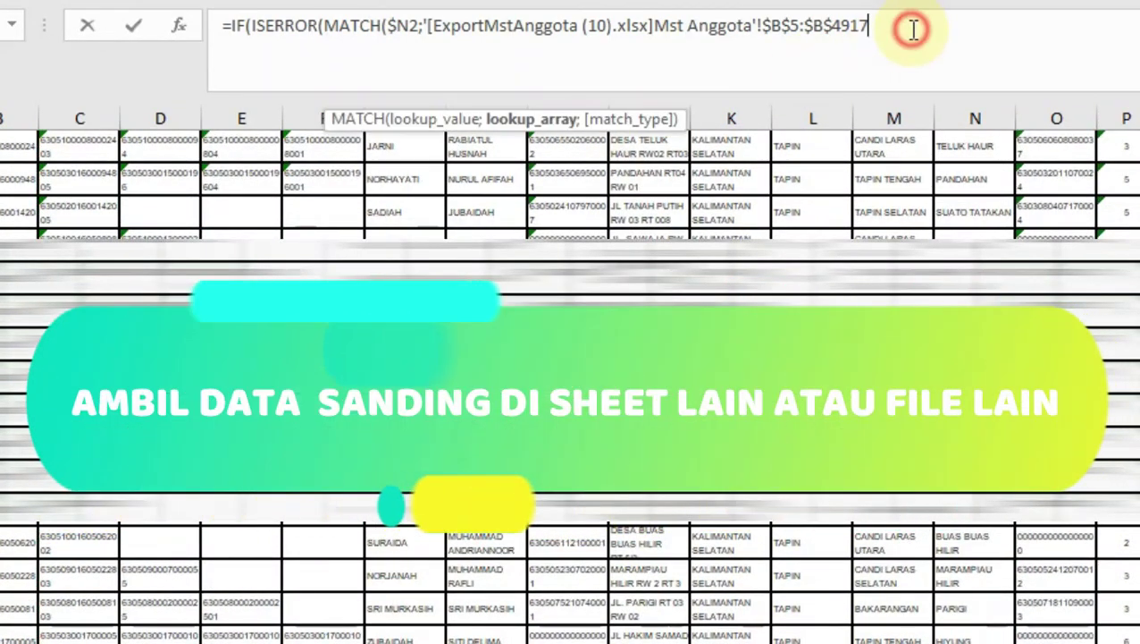
{"action": "type", "text": ";"}
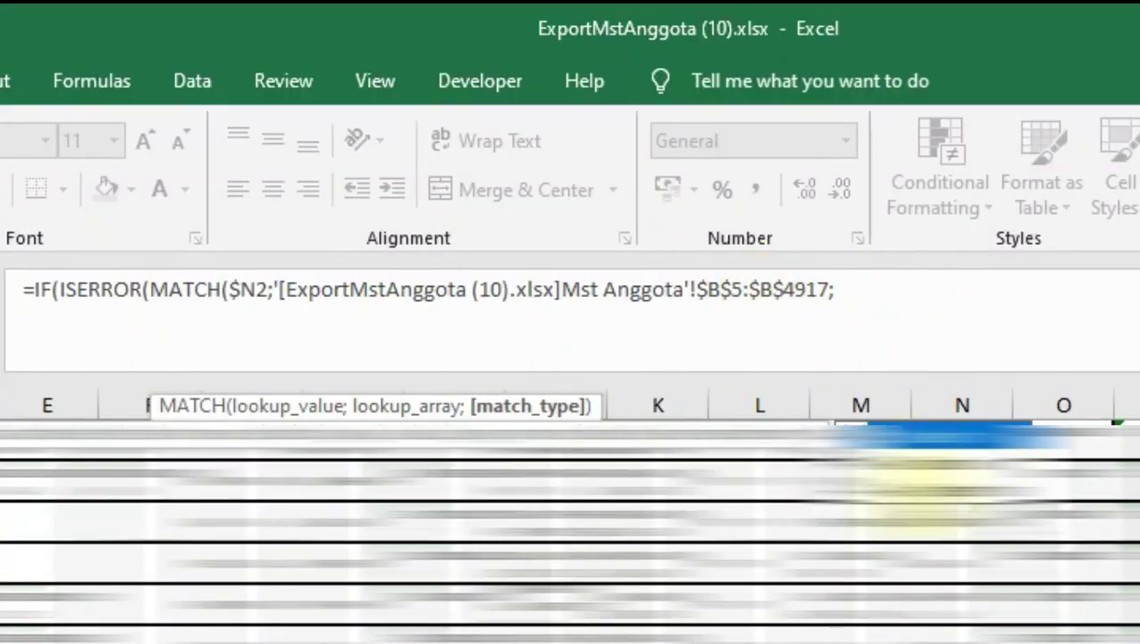
Set the MATCH match type to 0 and close the MATCH and ISERROR functions.
{"action": "type", "text": "0"}
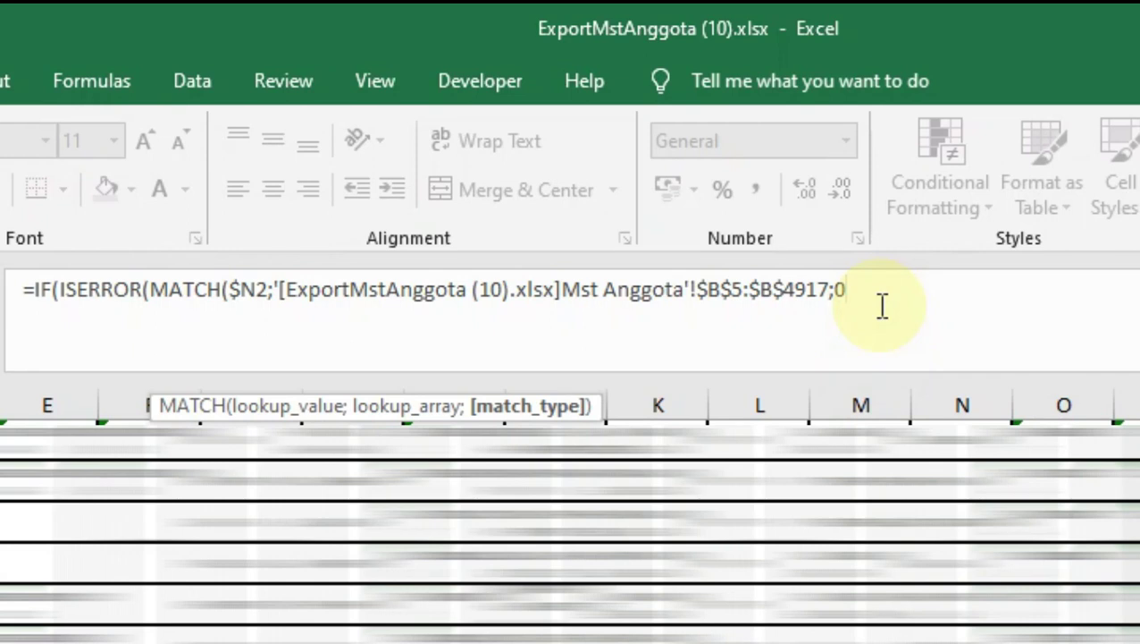
{"action": "type", "text": ")"}
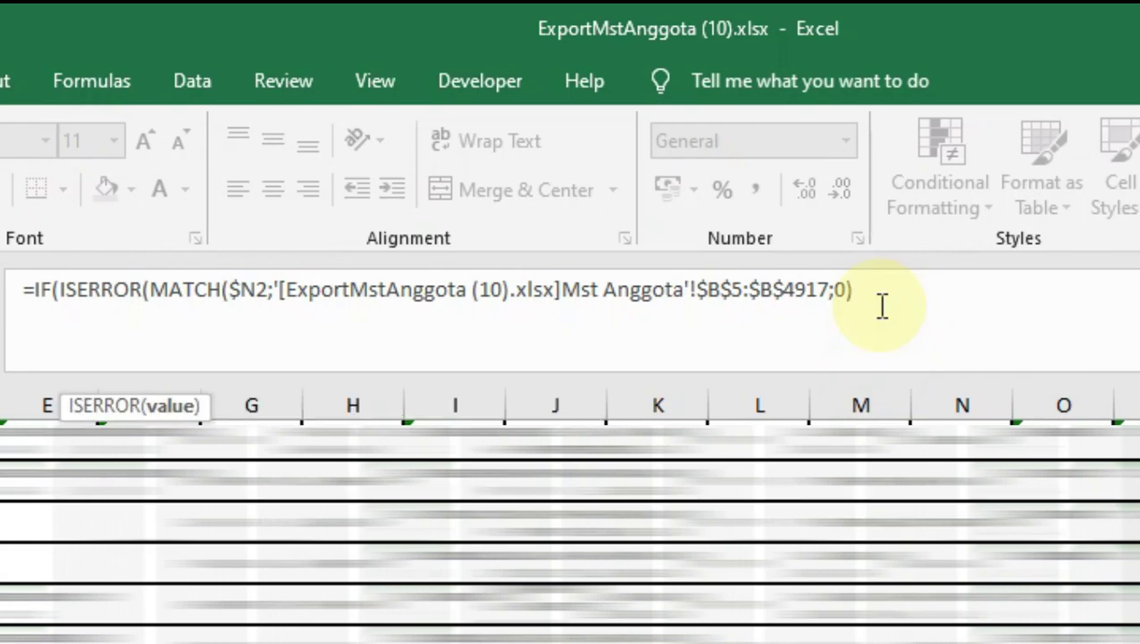
{"action": "type", "text": ")"}
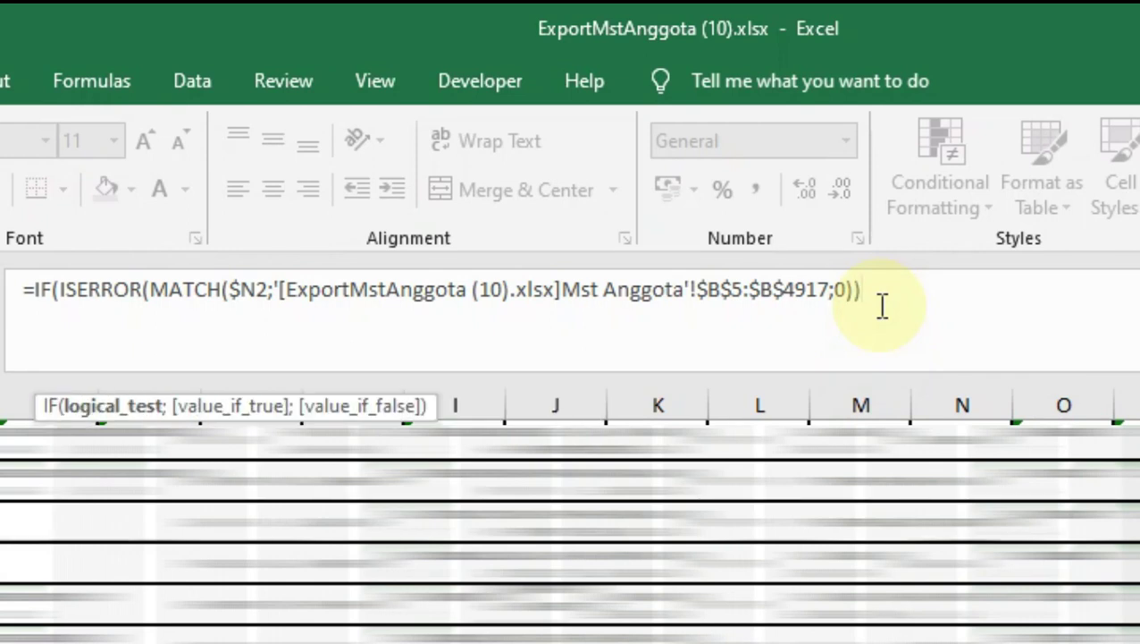
{"action": "left_click_drag", "start_coordinate": [893, 275], "coordinate": [169, 308]}
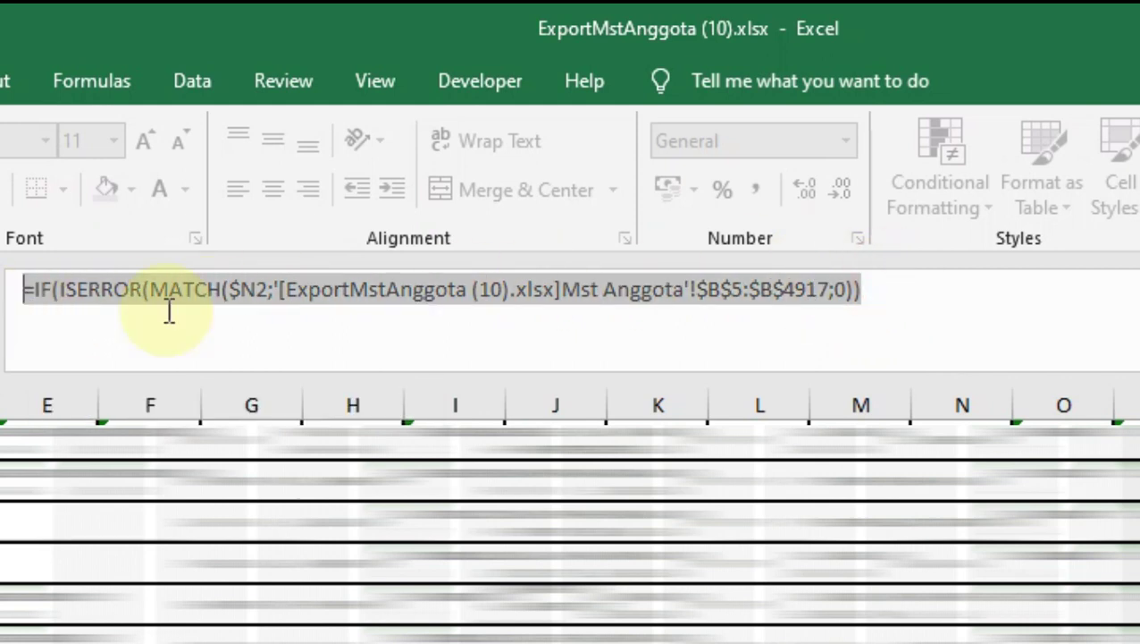
{"action": "left_click", "coordinate": [803, 288]}
Finish the IF formula with "NON" as the value if true and "PKH" as the value if false, and enter it.
{"action": "left_click", "coordinate": [915, 286]}
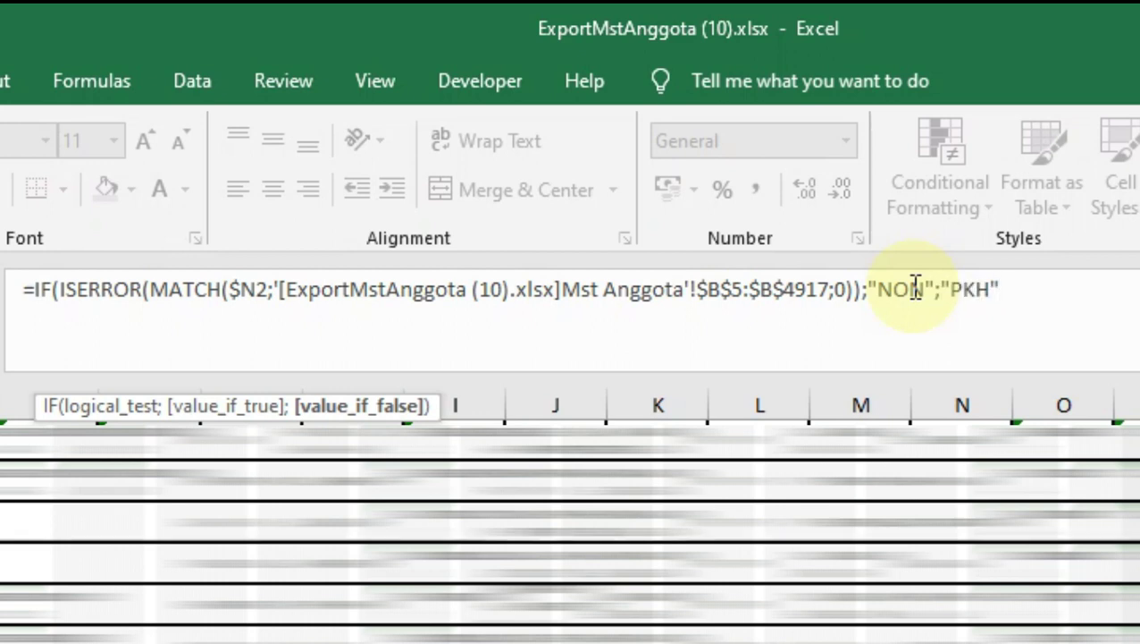
{"action": "type", "text": ")"}
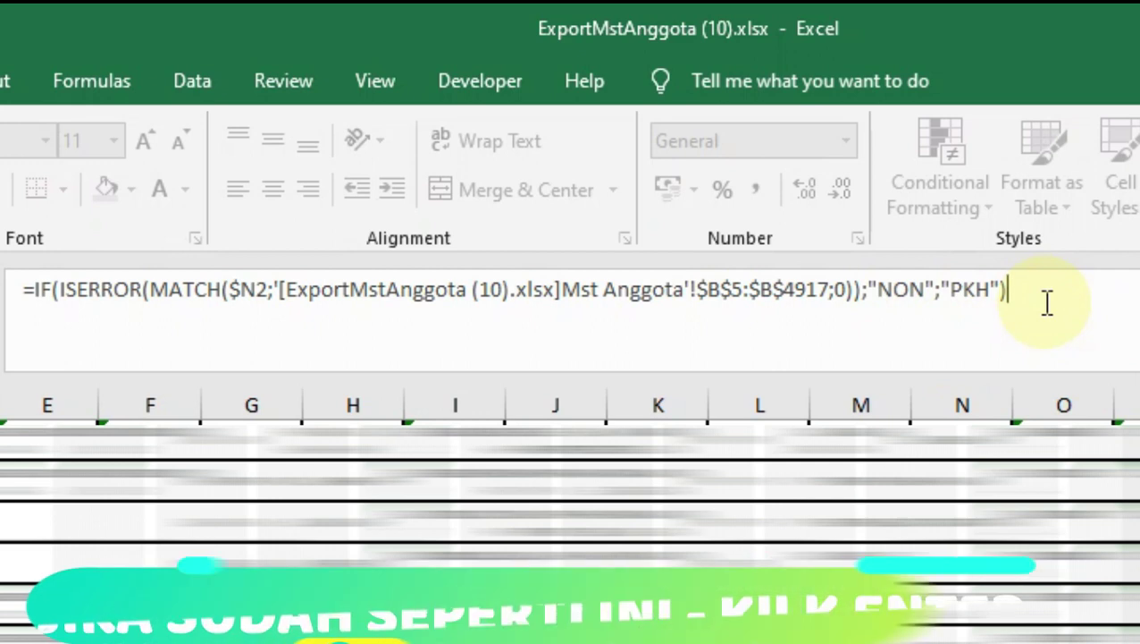
{"action": "key", "text": "Return"}
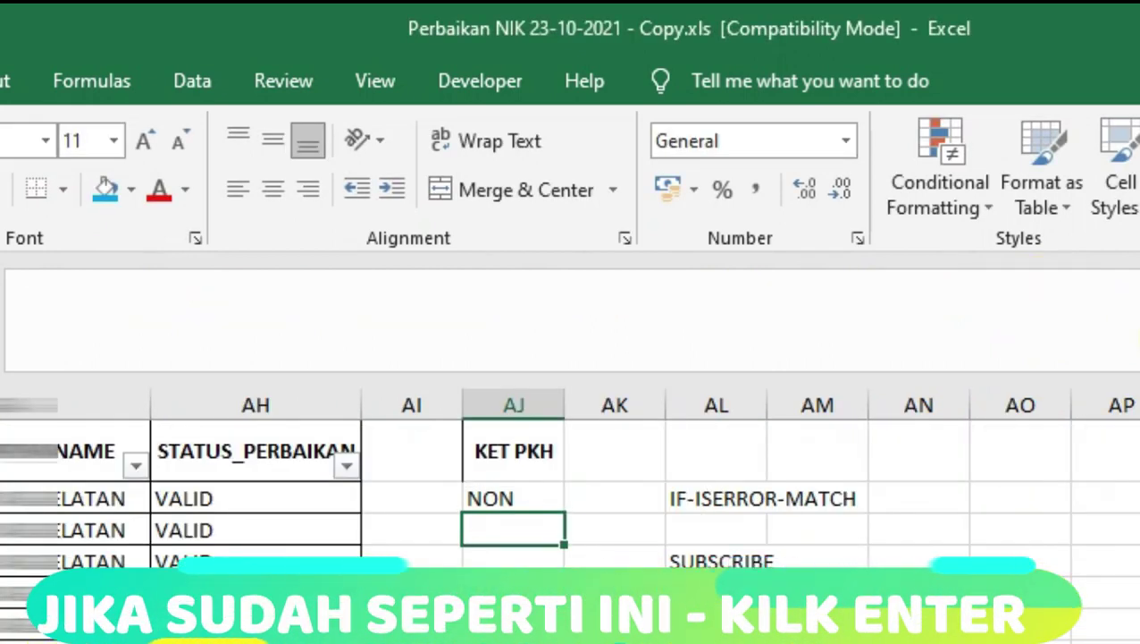
Fill the AJ2 formula down the KET PKH column to the data rows below.
{"action": "left_click", "coordinate": [472, 485]}
{"action": "left_click", "coordinate": [494, 524]}
{"action": "left_click", "coordinate": [522, 502]}
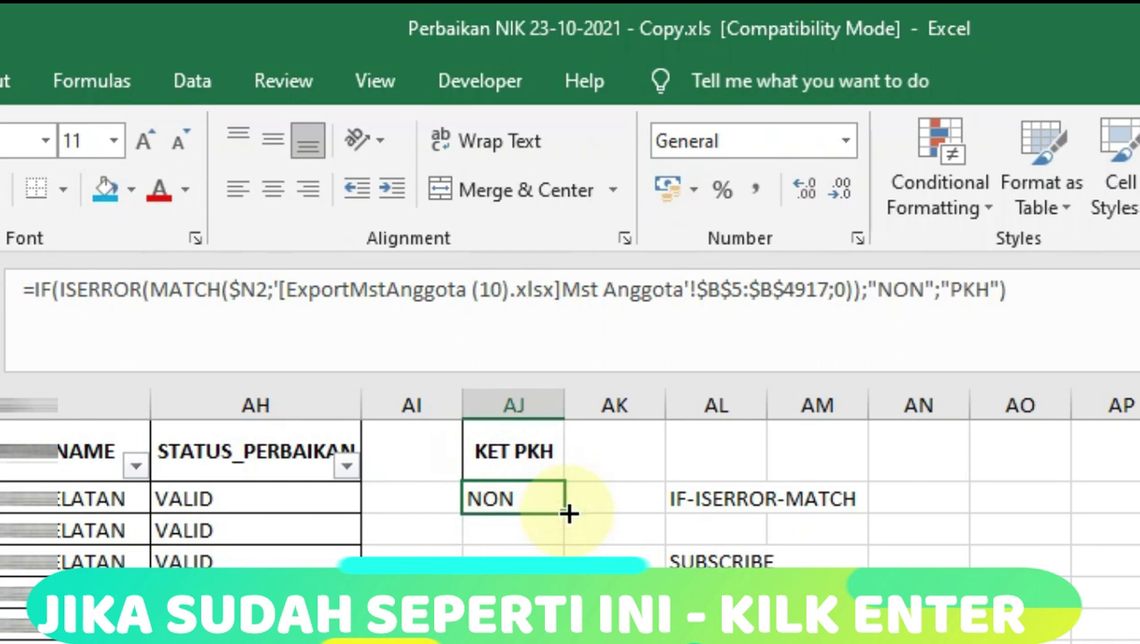
{"action": "left_click", "coordinate": [583, 541]}
{"action": "left_click", "coordinate": [528, 503]}
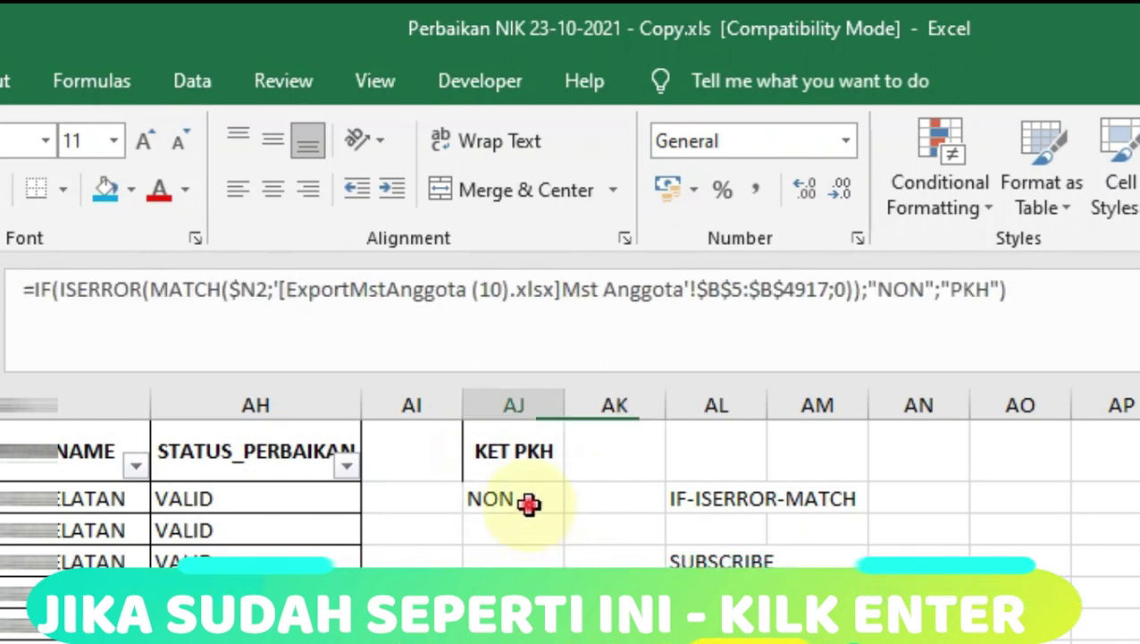
{"action": "left_click_drag", "start_coordinate": [505, 269], "coordinate": [511, 487]}
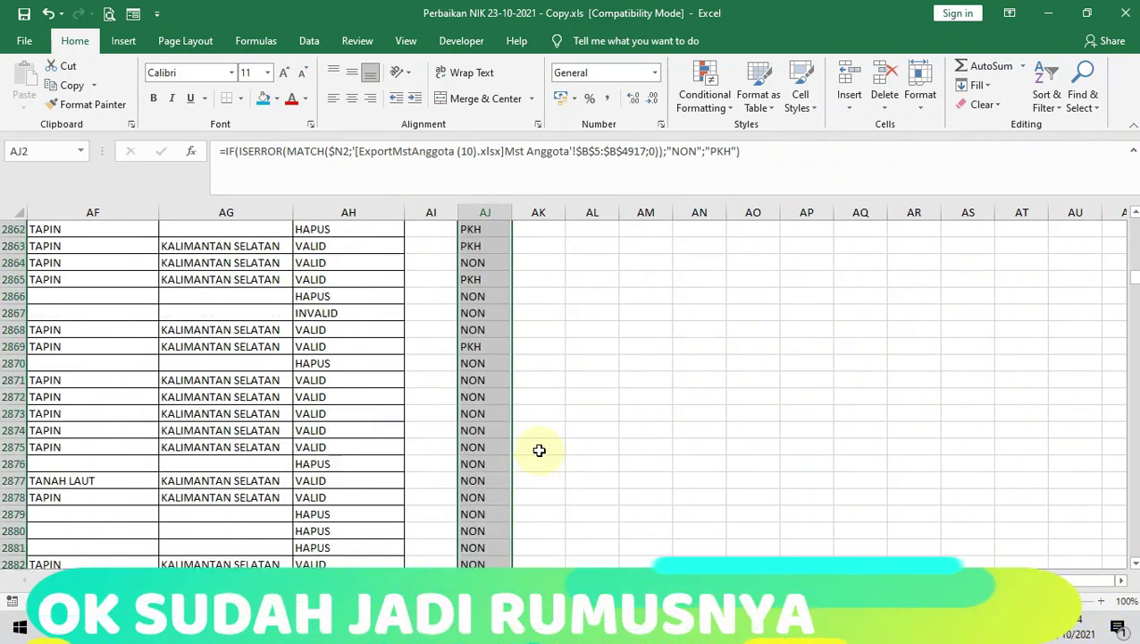
{"action": "scroll", "coordinate": [536, 465], "scroll_direction": "up", "scroll_amount": 8}
{"action": "scroll", "coordinate": [528, 469], "scroll_direction": "down", "scroll_amount": 4}
{"action": "left_click", "coordinate": [472, 399]}
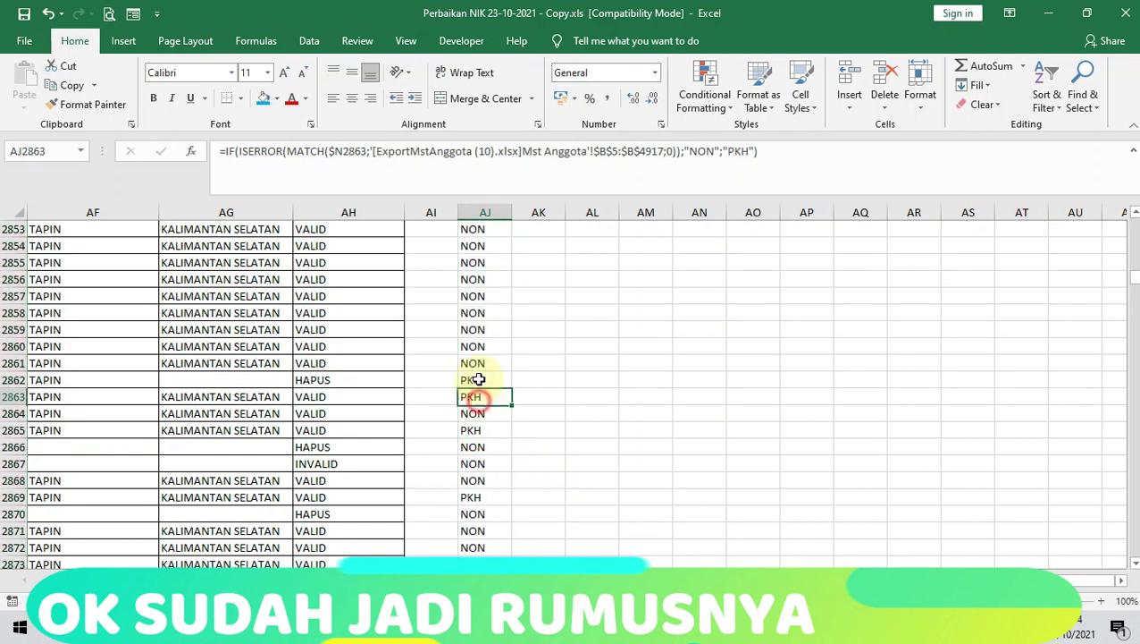
Insert three blank columns at column AK, between KET PKH and the notes.
{"action": "scroll", "coordinate": [500, 357], "scroll_direction": "up", "scroll_amount": 9}
{"action": "left_click_drag", "start_coordinate": [1134, 274], "coordinate": [1133, 228]}
{"action": "left_click", "coordinate": [576, 212]}
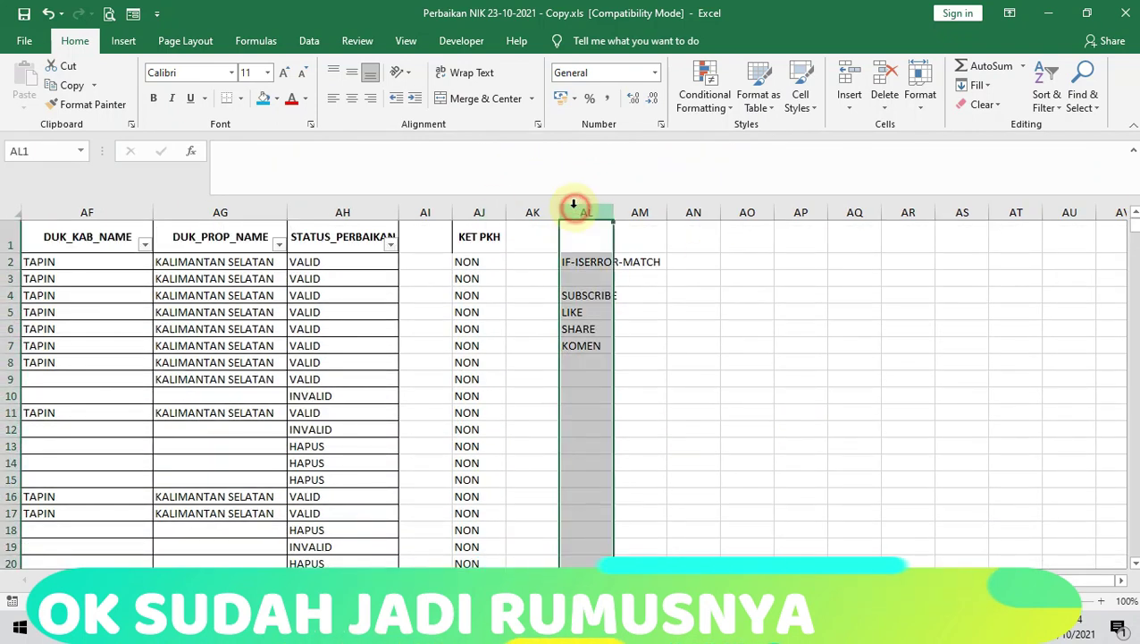
{"action": "left_click", "coordinate": [535, 212]}
{"action": "left_click", "coordinate": [849, 78]}
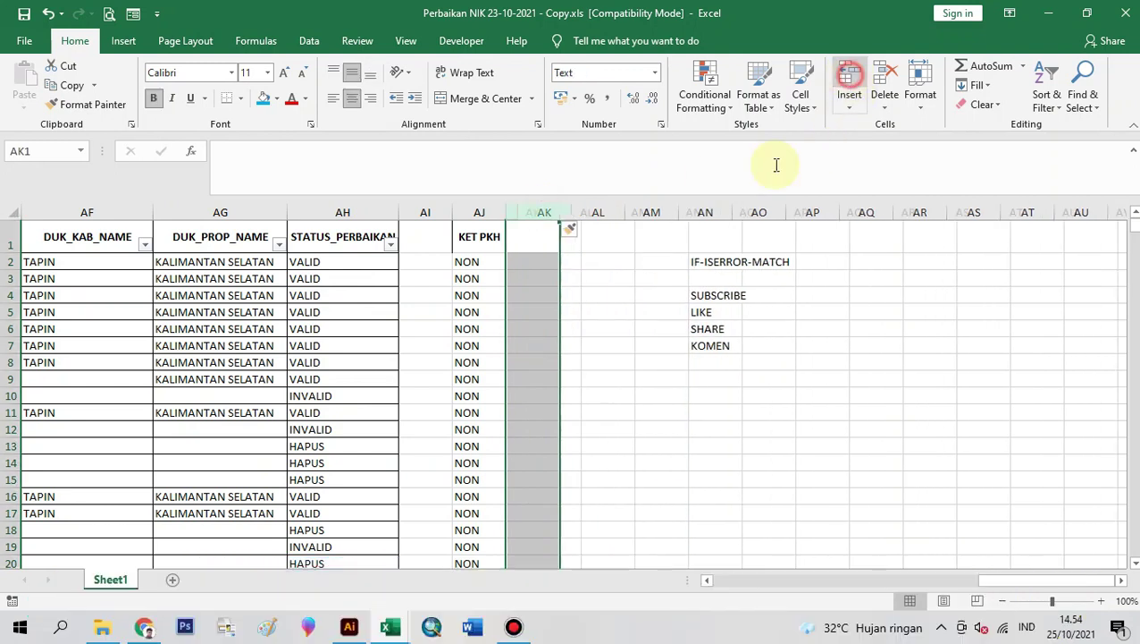
Start a VLOOKUP in AK2 with the PKH participant number in N2 as lookup value, locking only the column as $N2.
{"action": "left_click", "coordinate": [527, 250]}
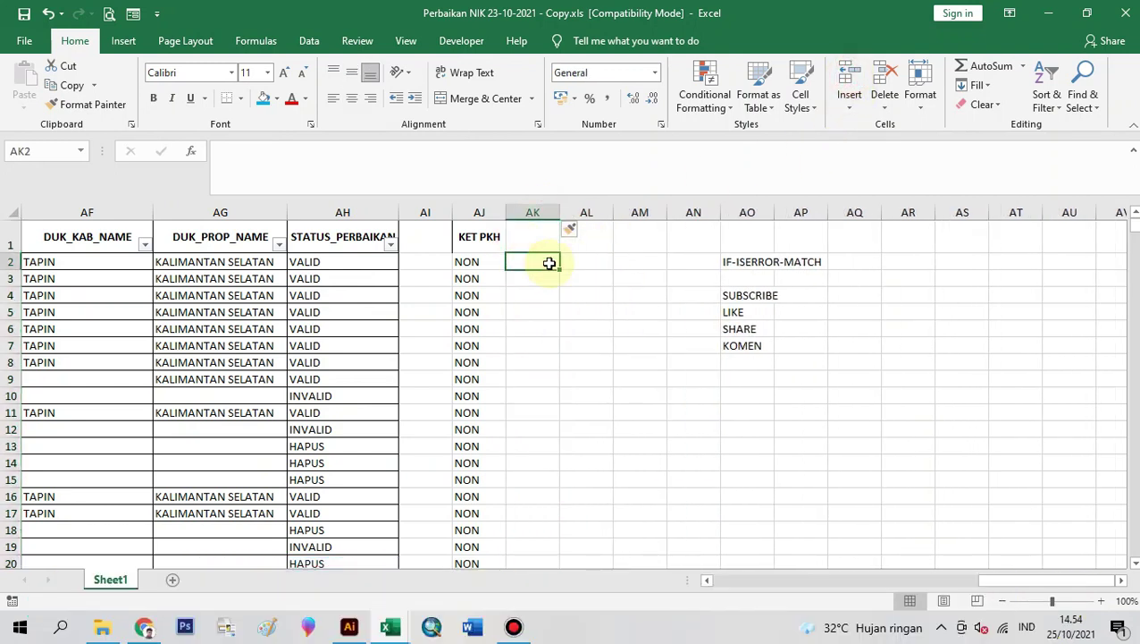
{"action": "type", "text": "=VLO"}
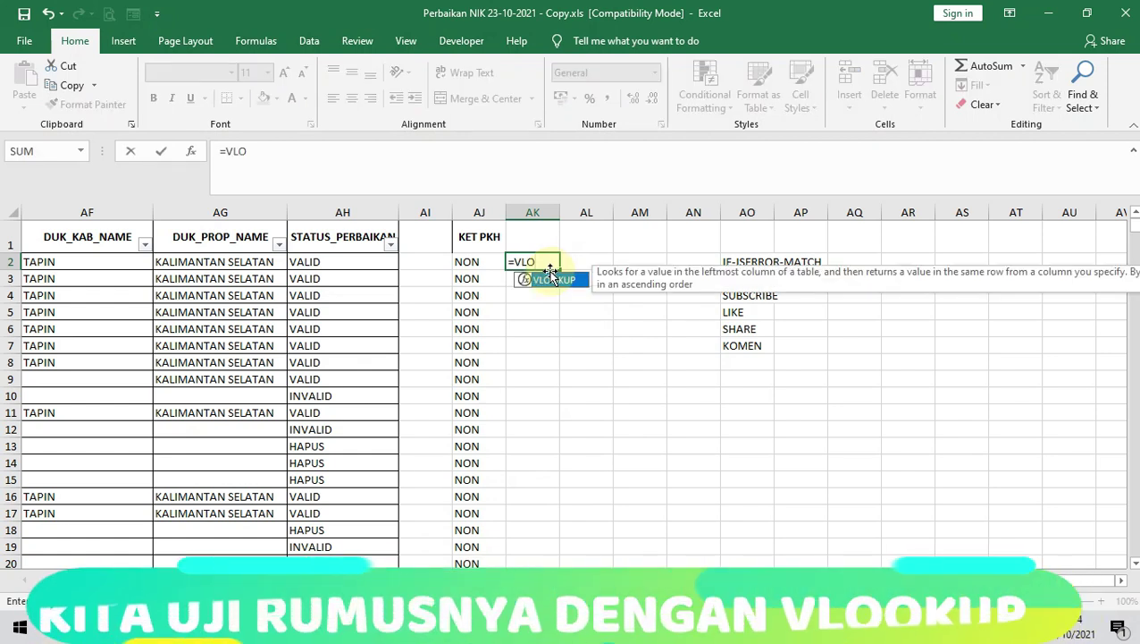
{"action": "double_click", "coordinate": [550, 278]}
{"action": "scroll", "coordinate": [572, 385], "scroll_direction": "left", "scroll_amount": 10}
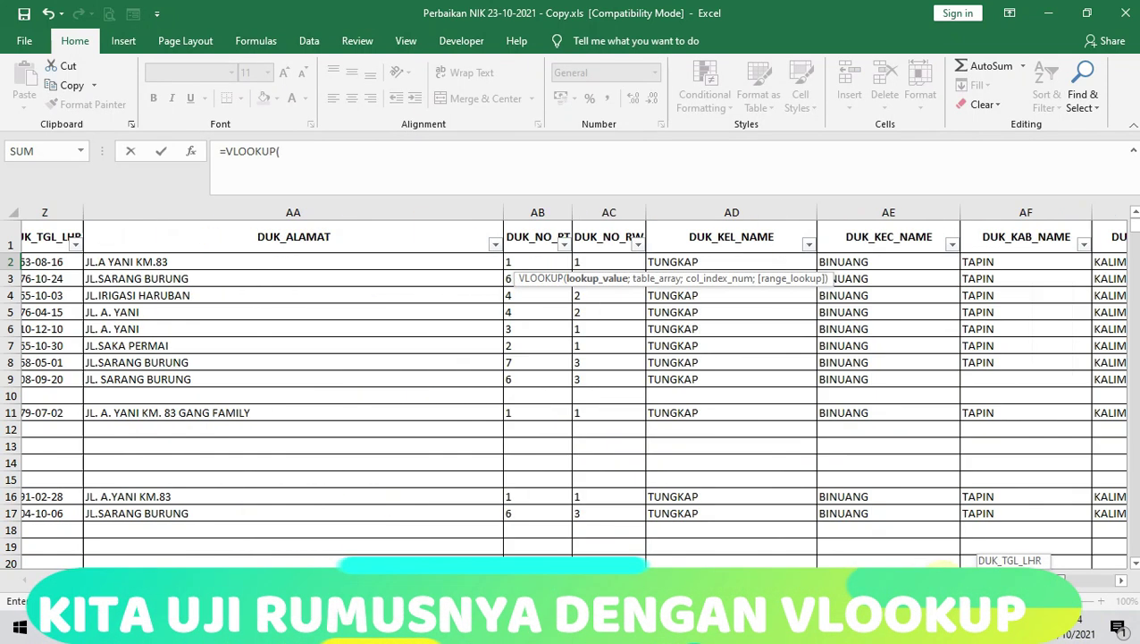
{"action": "scroll", "coordinate": [572, 385], "scroll_direction": "left", "scroll_amount": 10}
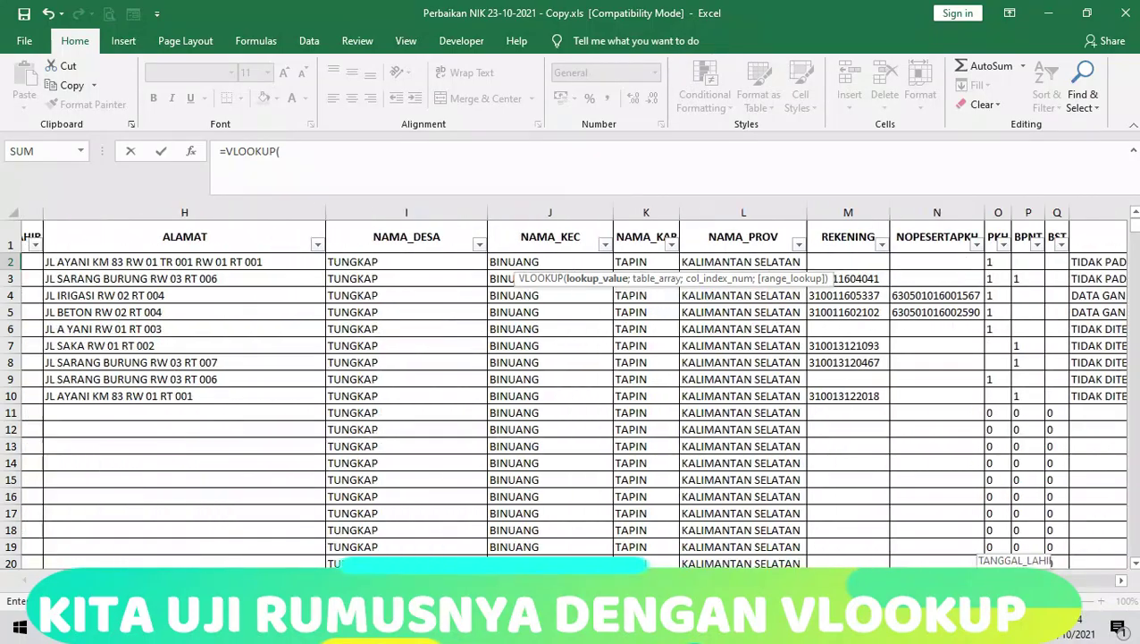
{"action": "scroll", "coordinate": [756, 545], "scroll_direction": "left", "scroll_amount": 3}
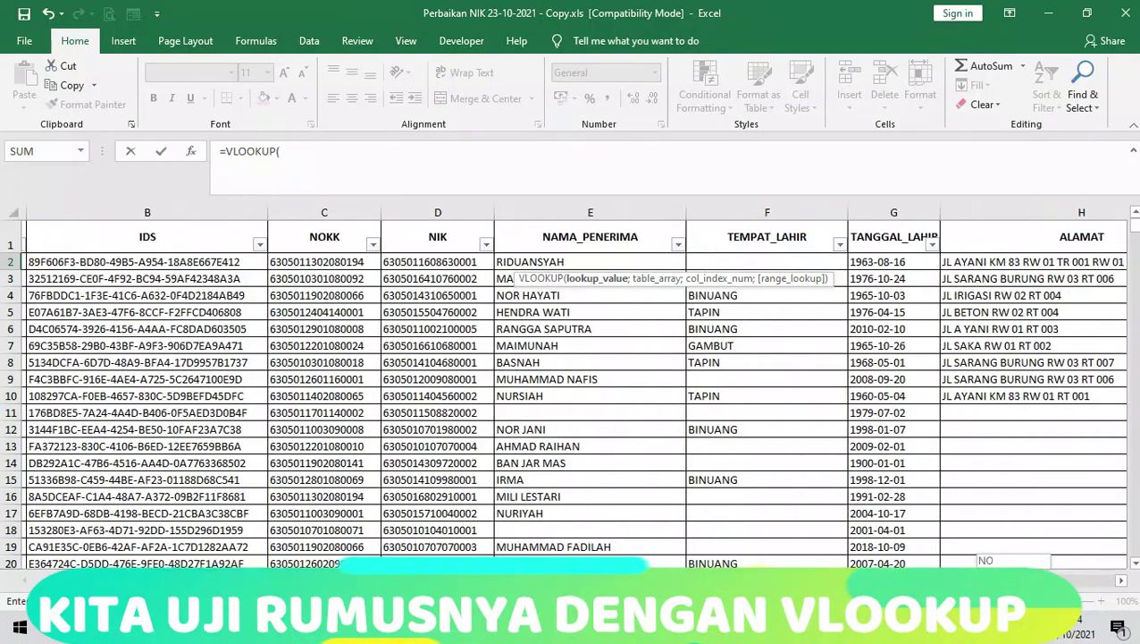
{"action": "scroll", "coordinate": [756, 546], "scroll_direction": "right", "scroll_amount": 12}
{"action": "scroll", "coordinate": [756, 546], "scroll_direction": "left", "scroll_amount": 1}
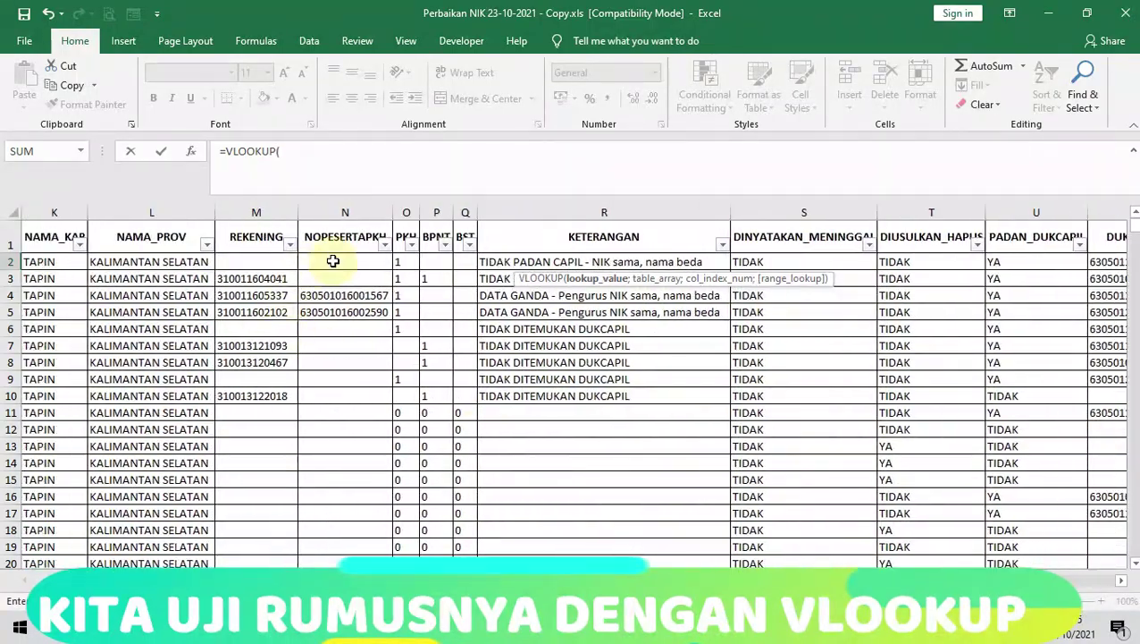
{"action": "left_click", "coordinate": [317, 154]}
{"action": "key", "text": "F4"}
{"action": "key", "text": "F4"}
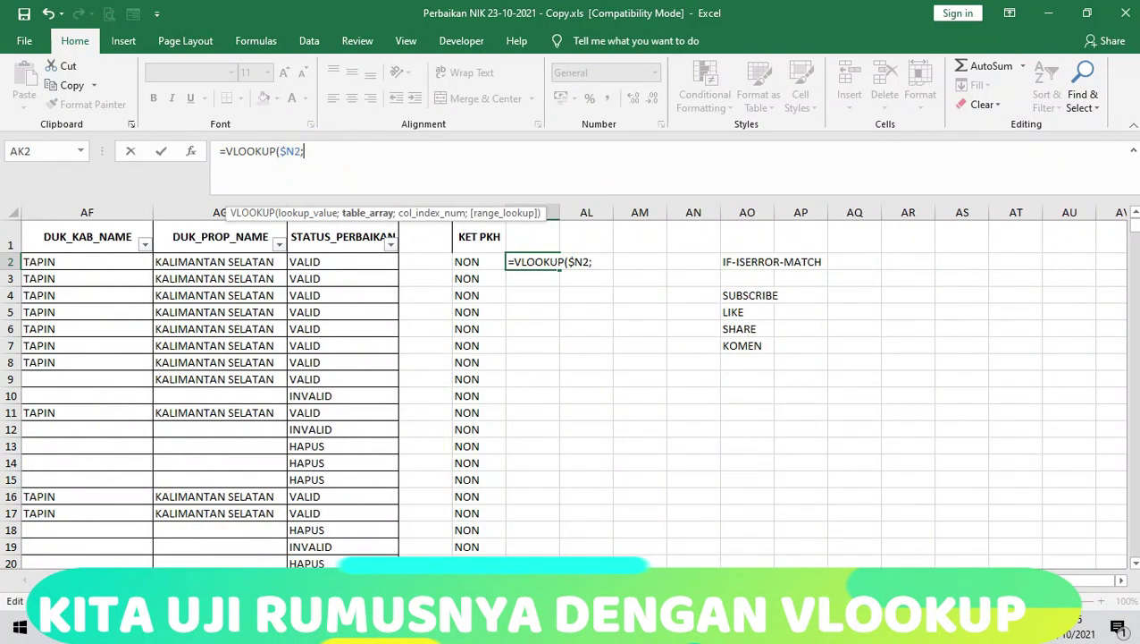
Complete the VLOOKUP with table array $AM$5:$AN$4917 on the Mst Anggota sheet of ExportMstAnggota (10).xlsx, column index 2 and FALSE.
{"action": "mouse_move", "coordinate": [394, 629]}
{"action": "left_click", "coordinate": [295, 523]}
{"action": "left_click_drag", "start_coordinate": [975, 212], "coordinate": [1028, 212]}
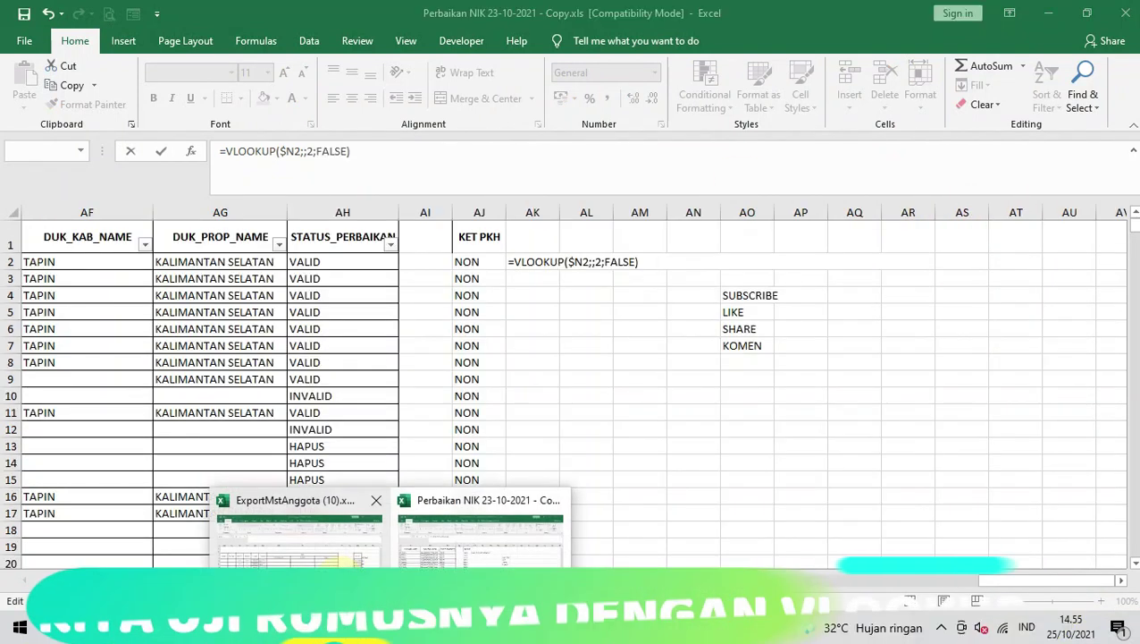
{"action": "left_click", "coordinate": [295, 523]}
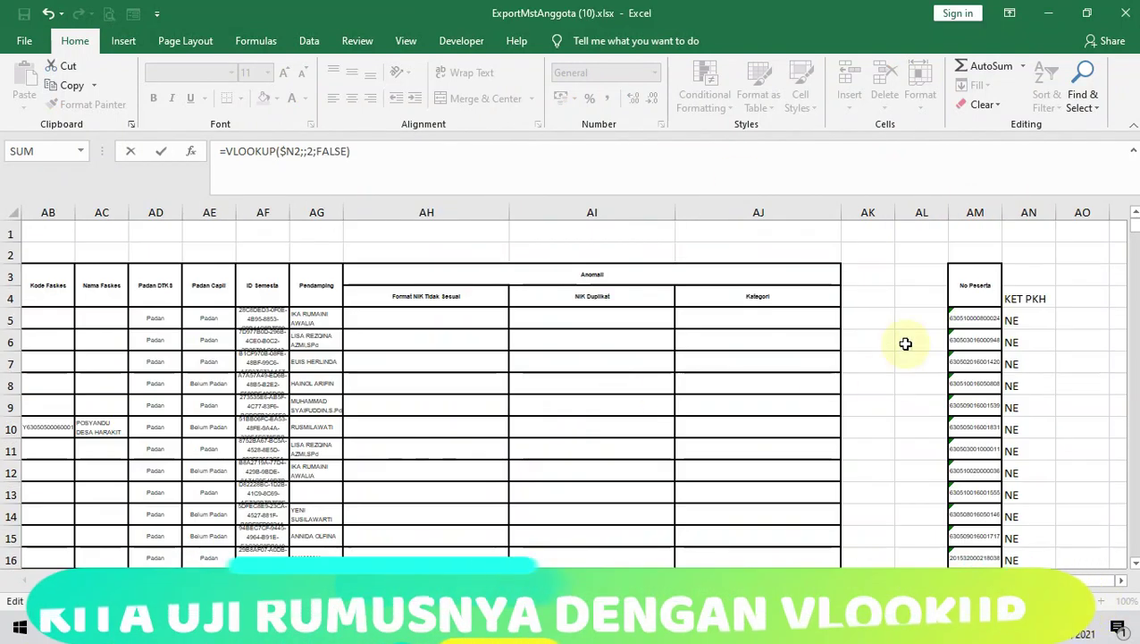
{"action": "left_click_drag", "start_coordinate": [957, 316], "coordinate": [1023, 315]}
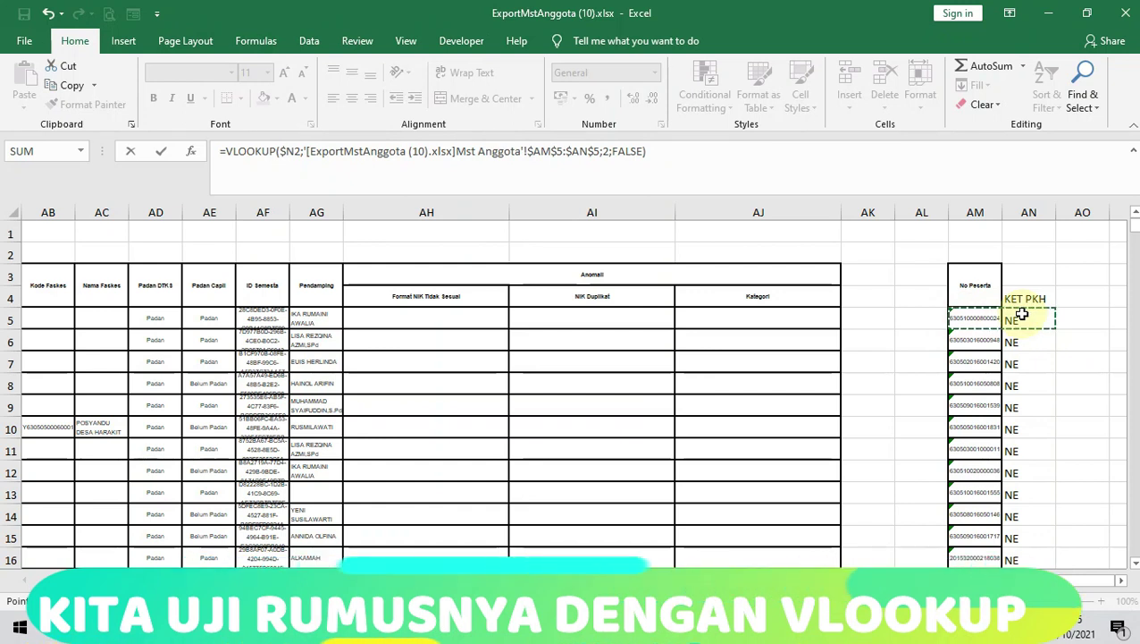
{"action": "key", "text": "ctrl+shift+Right"}
{"action": "key", "text": "ctrl+shift+Down"}
{"action": "scroll", "coordinate": [1023, 314], "scroll_direction": "left", "scroll_amount": 1}
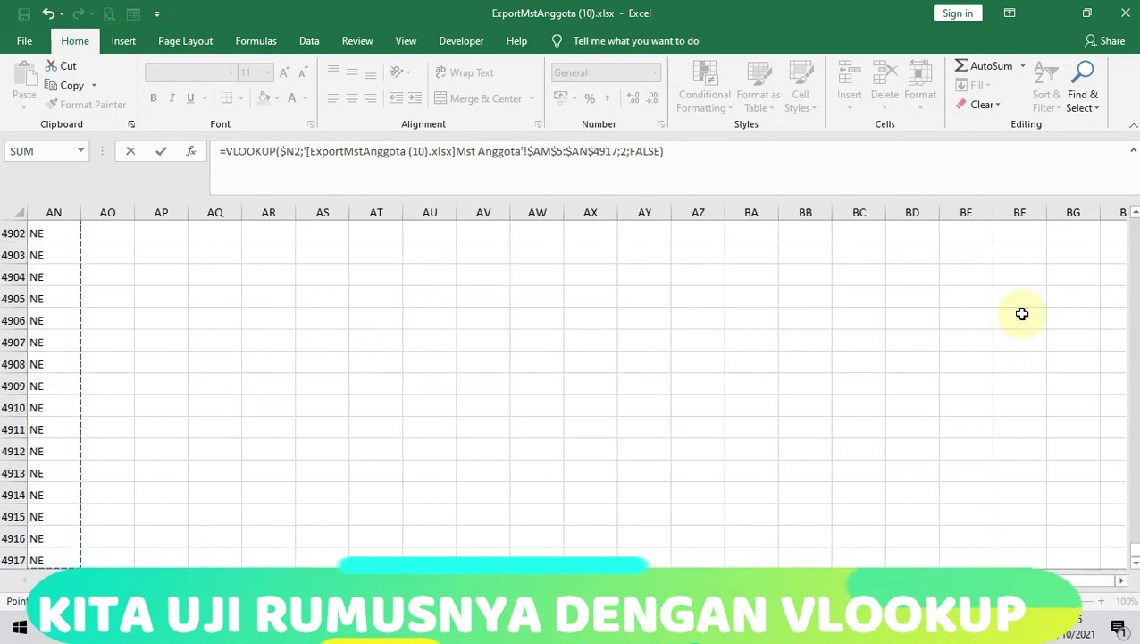
{"action": "key", "text": "ctrl+shift+Up"}
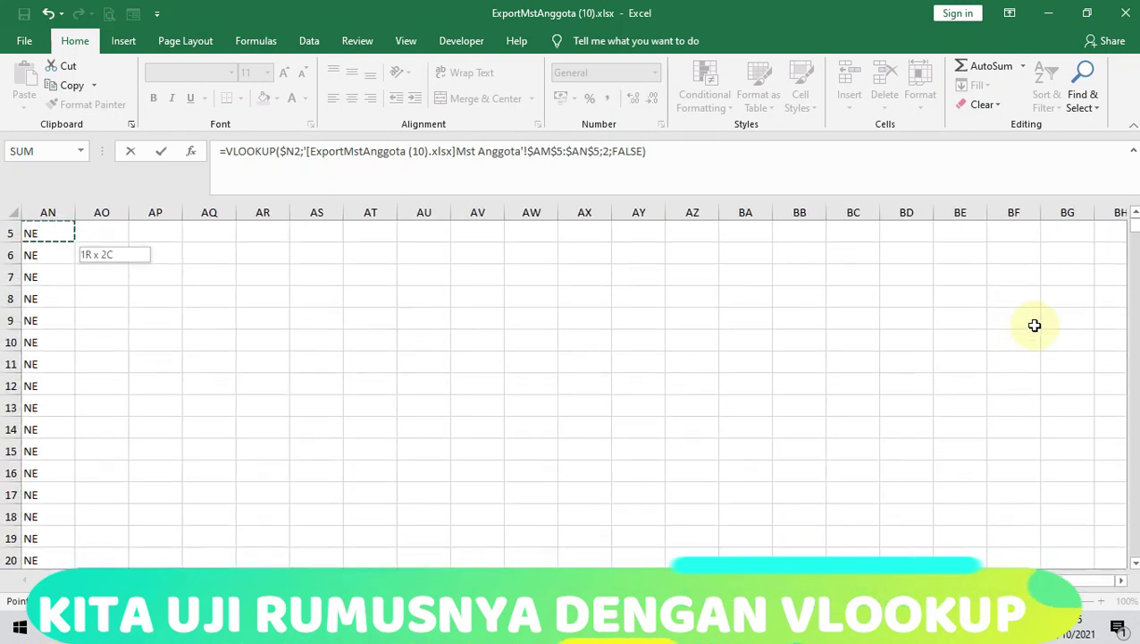
{"action": "left_click_drag", "start_coordinate": [993, 580], "coordinate": [942, 590]}
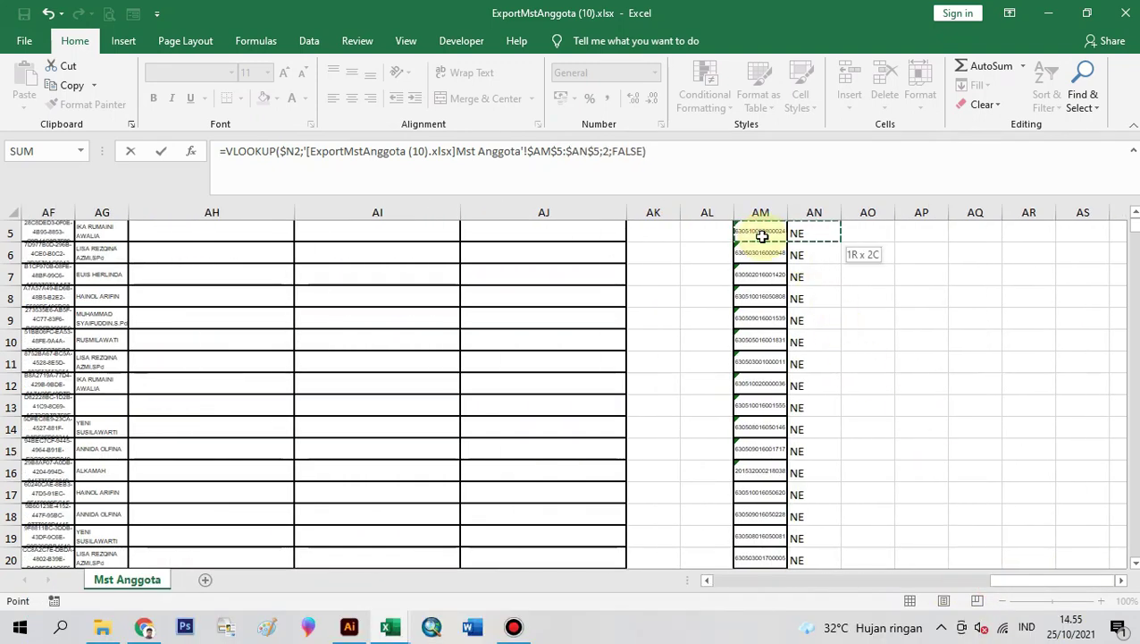
{"action": "key", "text": "ctrl+shift+Down"}
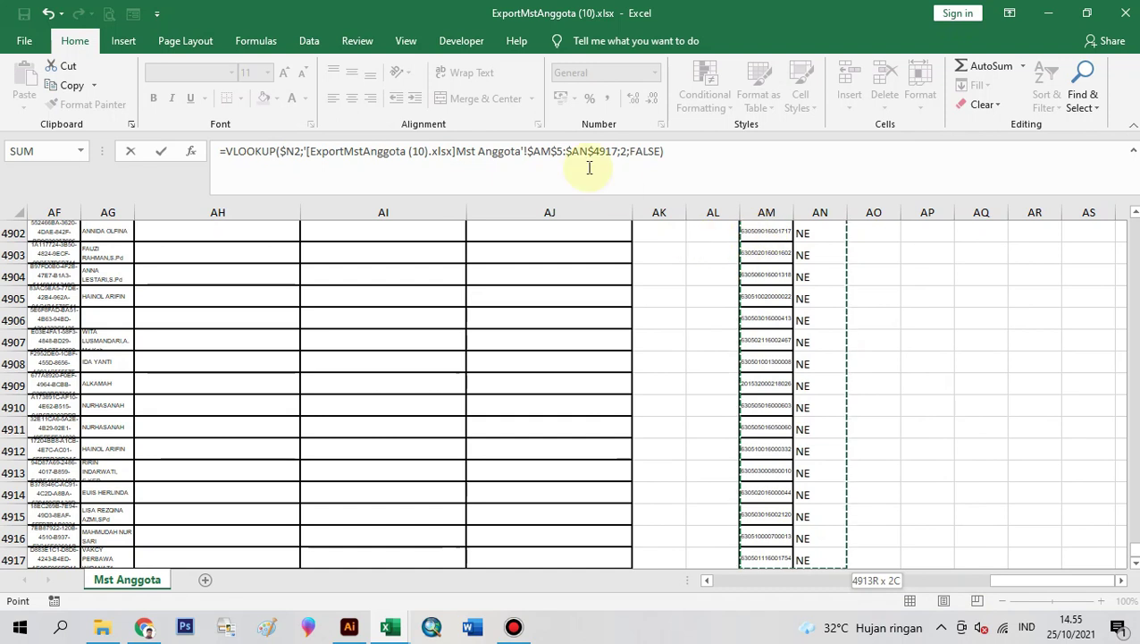
{"action": "key", "text": "Return"}
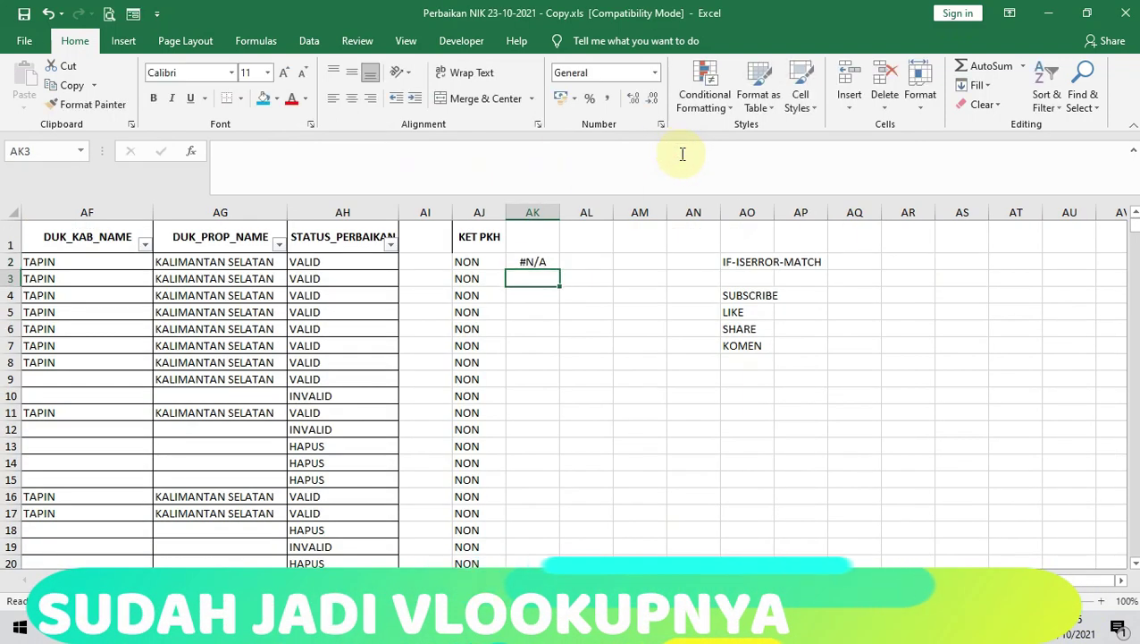
Fill the AK2 VLOOKUP formula down column AK to the data rows below.
{"action": "left_click", "coordinate": [543, 261]}
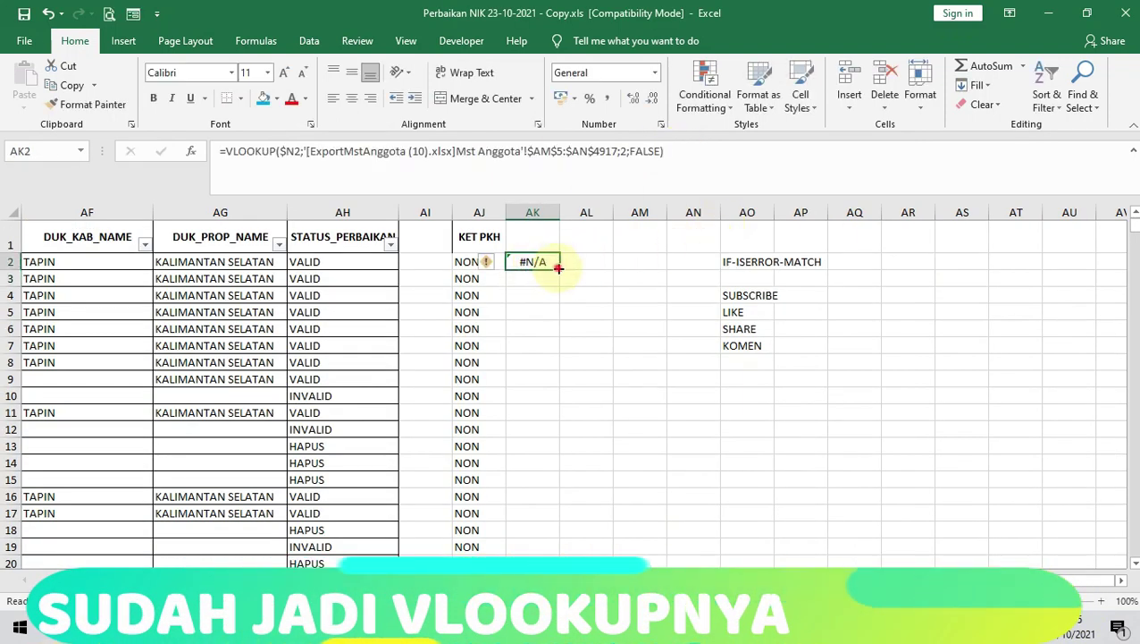
{"action": "double_click", "coordinate": [557, 268]}
{"action": "scroll", "coordinate": [607, 397], "scroll_direction": "down", "scroll_amount": 8}
{"action": "scroll", "coordinate": [607, 397], "scroll_direction": "down", "scroll_amount": 20}
{"action": "scroll", "coordinate": [615, 416], "scroll_direction": "down", "scroll_amount": 20}
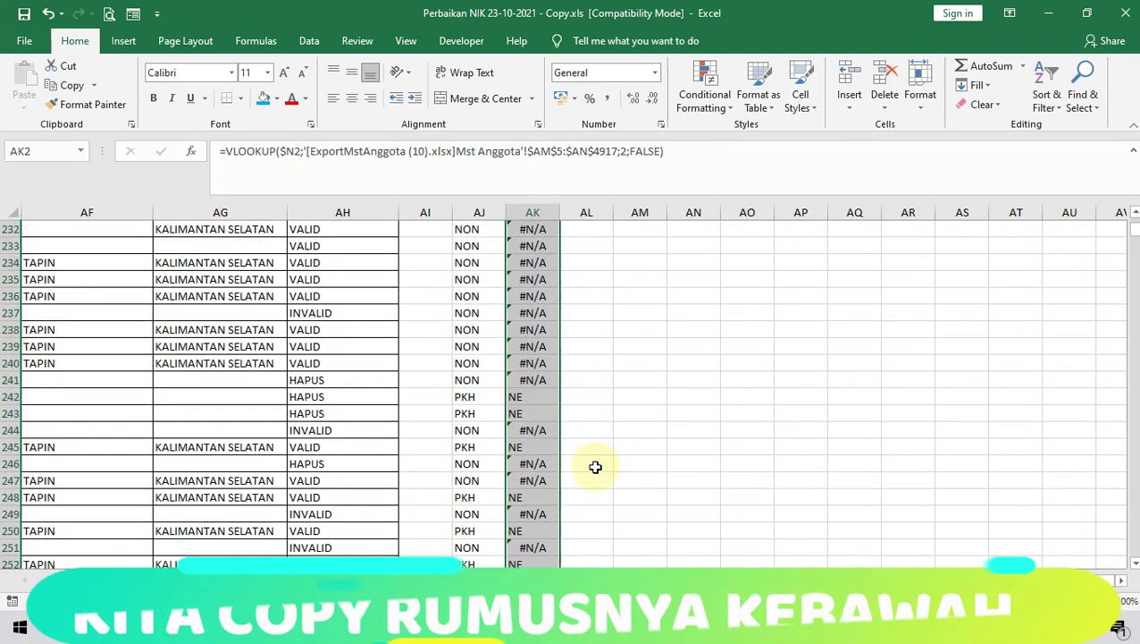
Compare the KET PKH results in column AJ with the VLOOKUP results in column AK row by row.
{"action": "scroll", "coordinate": [595, 466], "scroll_direction": "down", "scroll_amount": 3}
{"action": "left_click", "coordinate": [474, 296]}
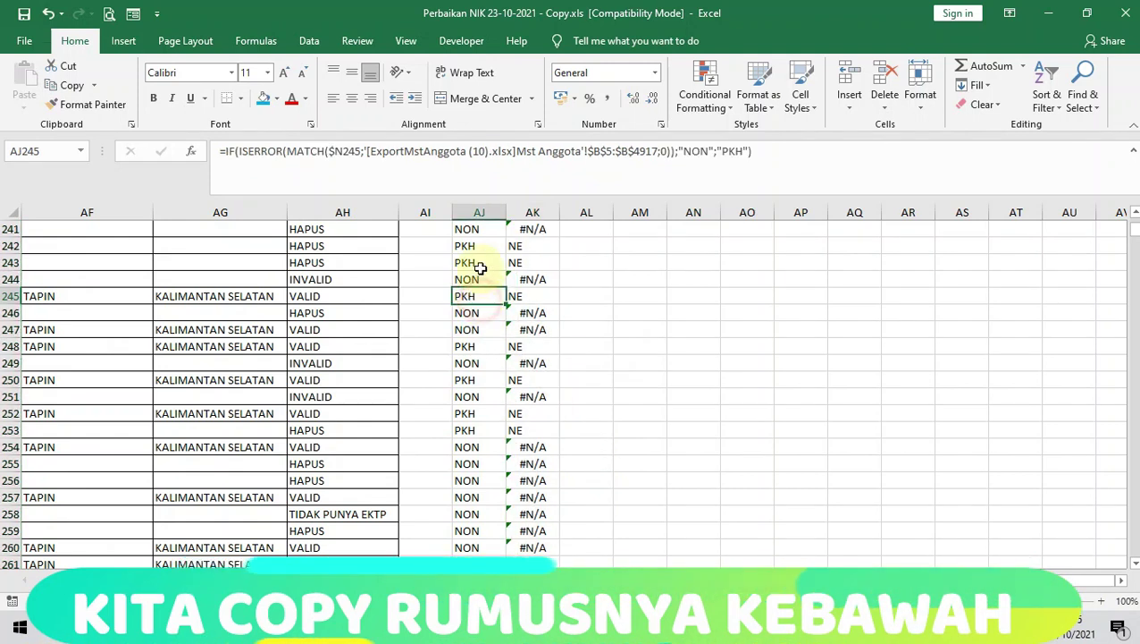
{"action": "left_click", "coordinate": [479, 252]}
{"action": "scroll", "coordinate": [577, 390], "scroll_direction": "up", "scroll_amount": 5}
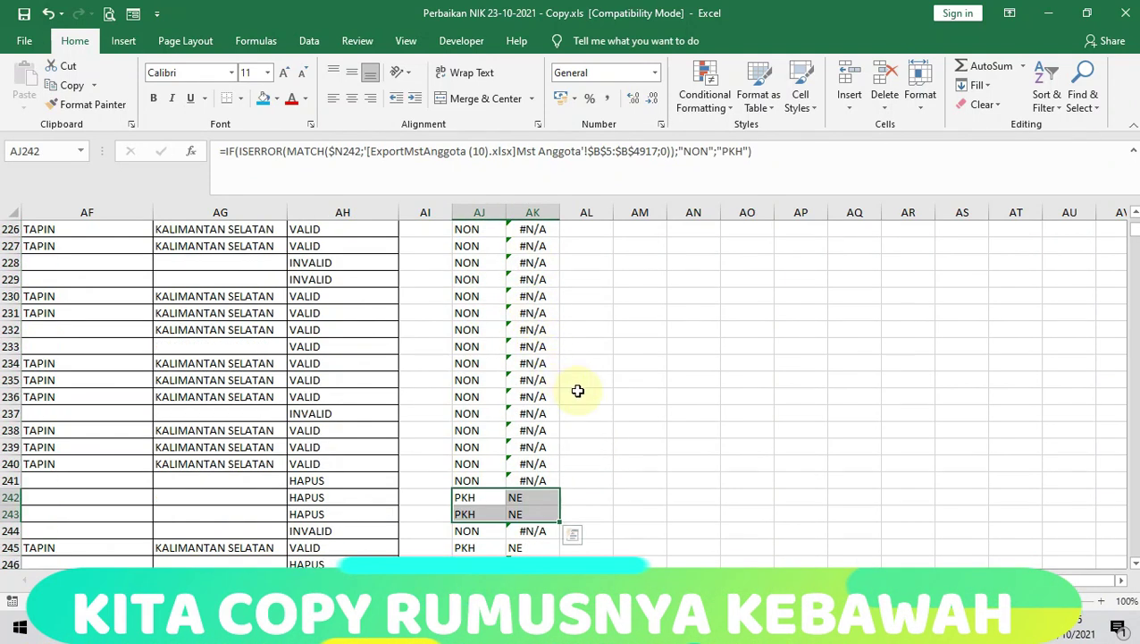
{"action": "scroll", "coordinate": [572, 395], "scroll_direction": "down", "scroll_amount": 3}
{"action": "scroll", "coordinate": [570, 399], "scroll_direction": "up", "scroll_amount": 6}
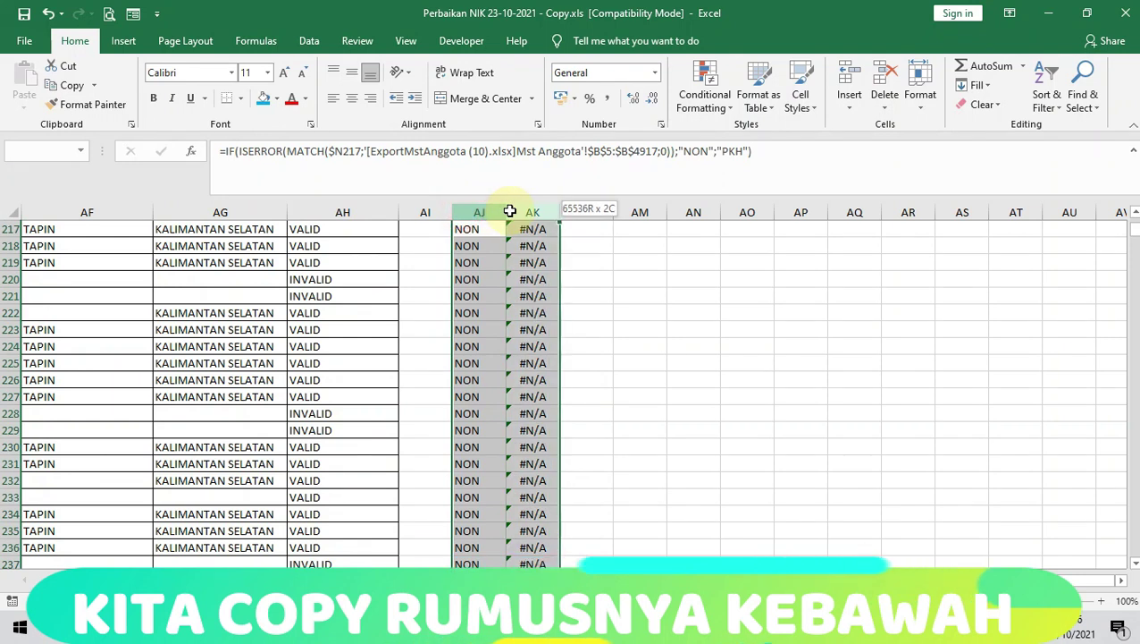
{"action": "left_click", "coordinate": [640, 277]}
{"action": "scroll", "coordinate": [604, 325], "scroll_direction": "up", "scroll_amount": 20}
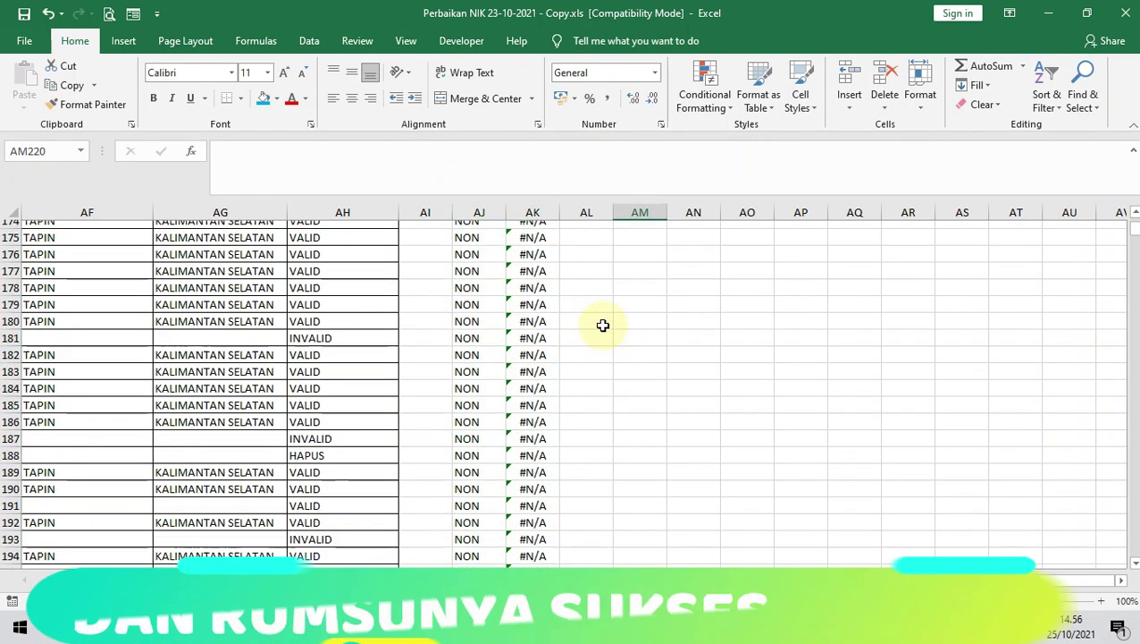
{"action": "left_click_drag", "start_coordinate": [1129, 237], "coordinate": [1128, 223]}
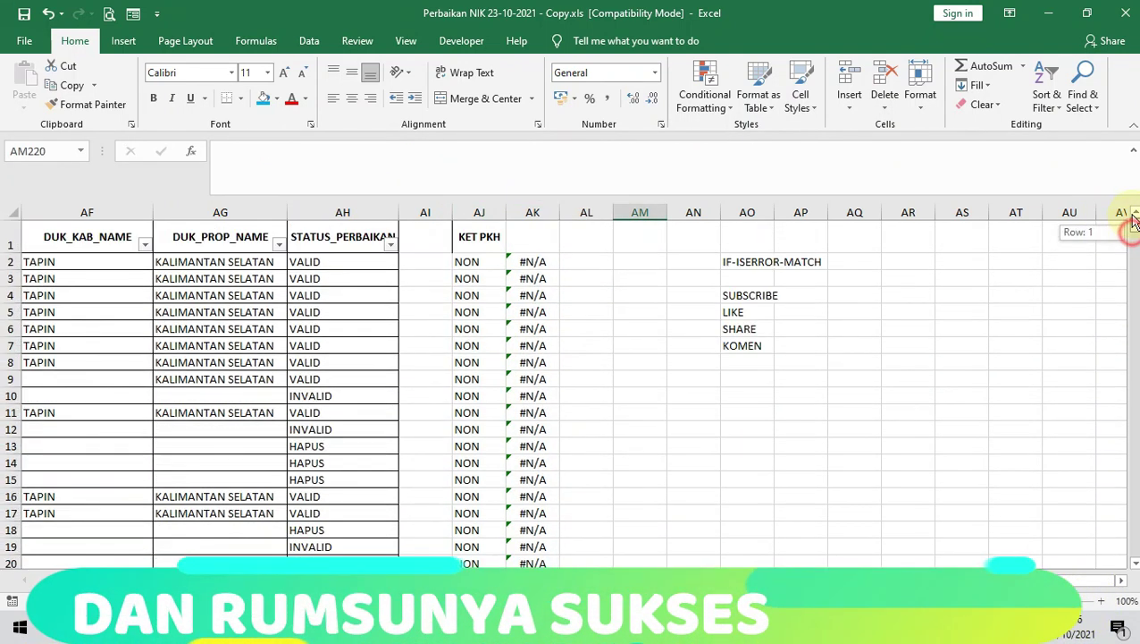
Compare the KET PKH values in column AJ with the VLOOKUP results in column AK from row 2 downward.
{"action": "left_click_drag", "start_coordinate": [471, 261], "coordinate": [521, 472]}
{"action": "scroll", "coordinate": [522, 465], "scroll_direction": "down", "scroll_amount": 15}
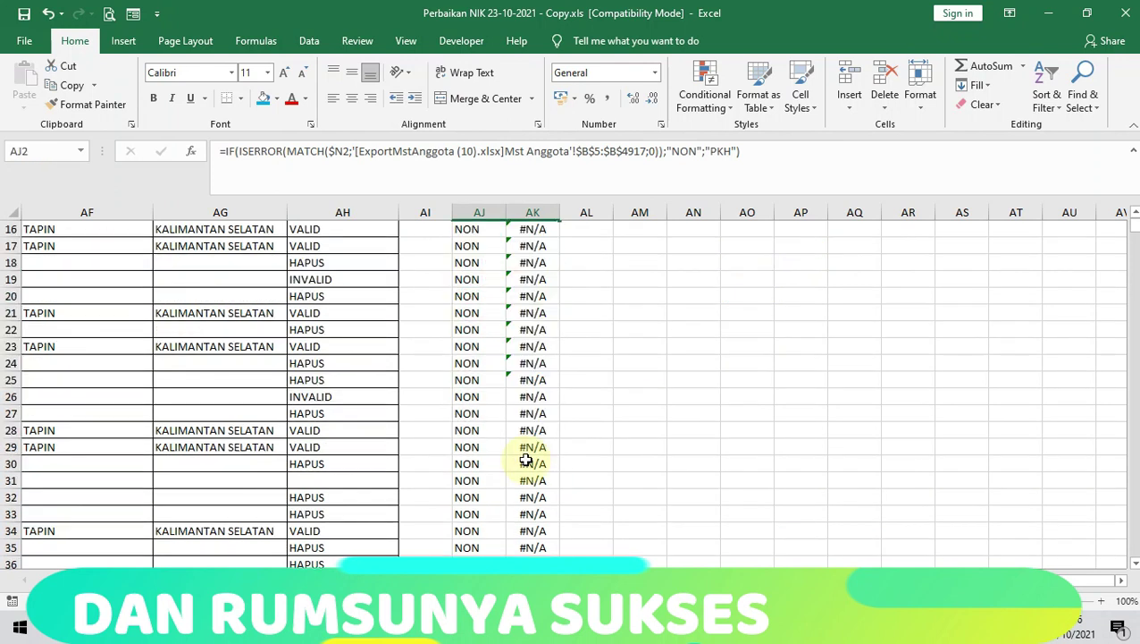
{"action": "left_click_drag", "start_coordinate": [521, 399], "coordinate": [533, 476]}
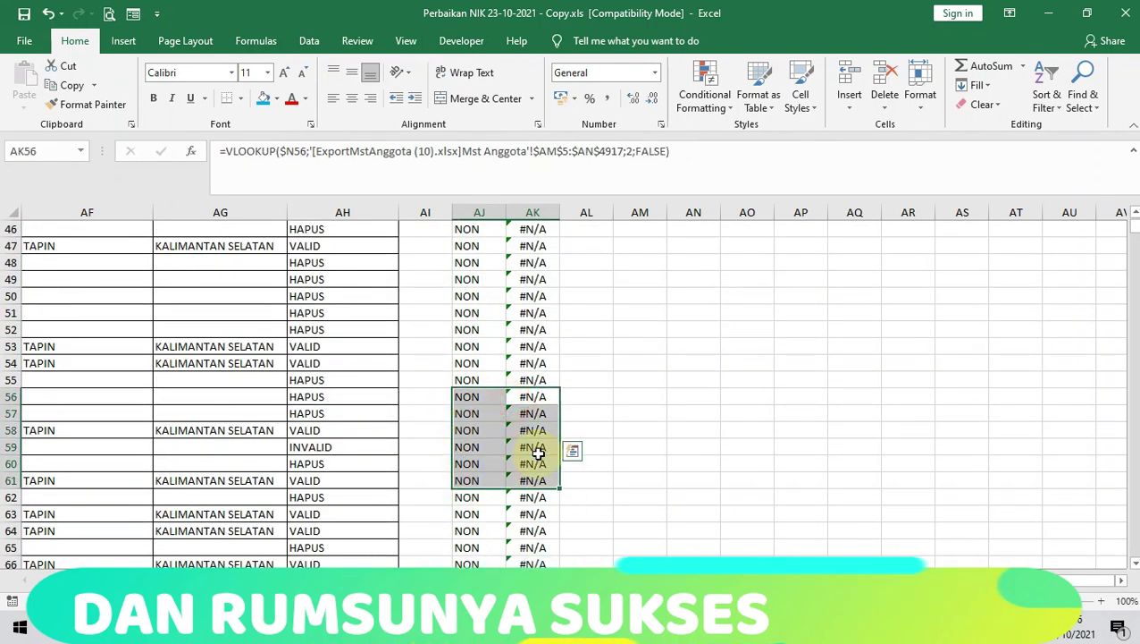
{"action": "scroll", "coordinate": [536, 430], "scroll_direction": "down", "scroll_amount": 19}
{"action": "scroll", "coordinate": [541, 413], "scroll_direction": "down", "scroll_amount": 20}
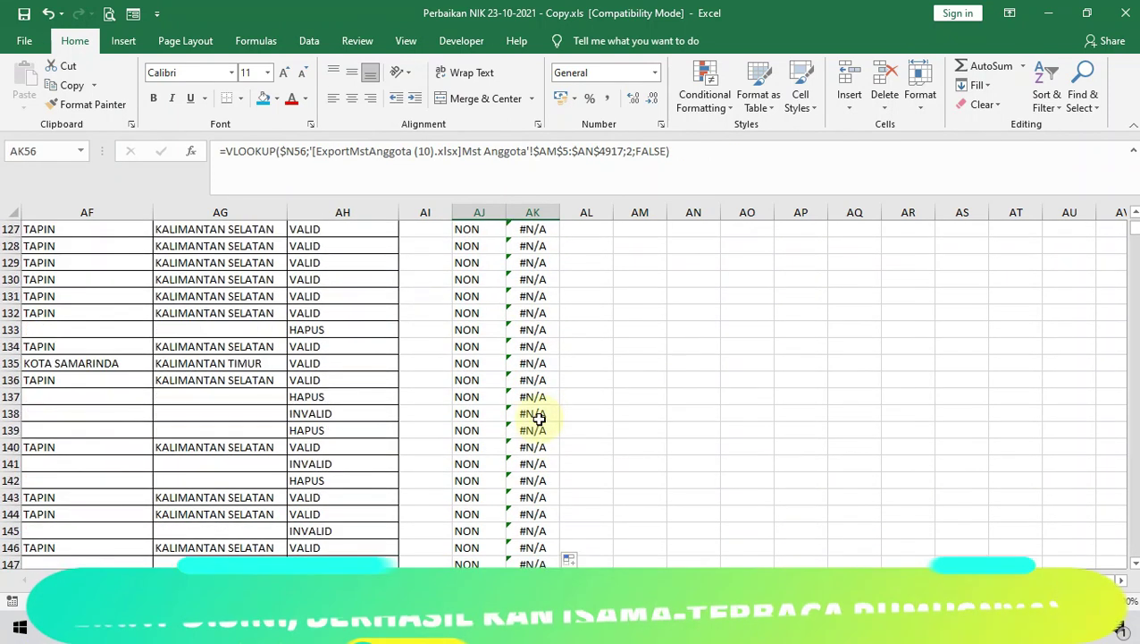
{"action": "scroll", "coordinate": [539, 420], "scroll_direction": "down", "scroll_amount": 10}
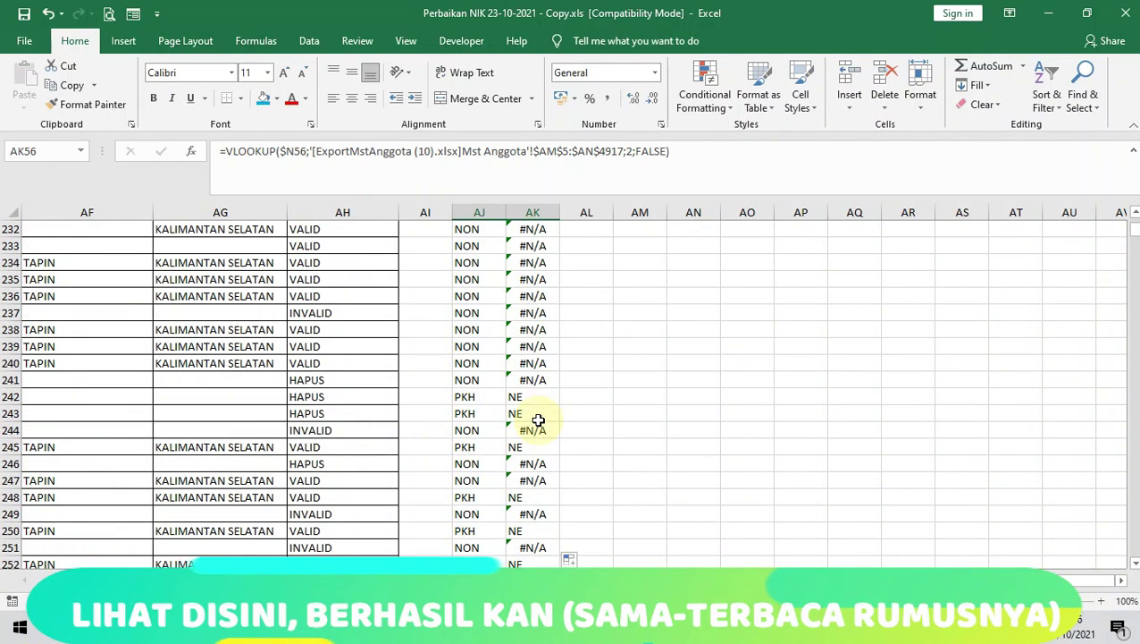
Check the PKH and NON entries in column AJ against the VLOOKUP results in column AK from row 242 onward.
{"action": "left_click_drag", "start_coordinate": [543, 343], "coordinate": [461, 367]}
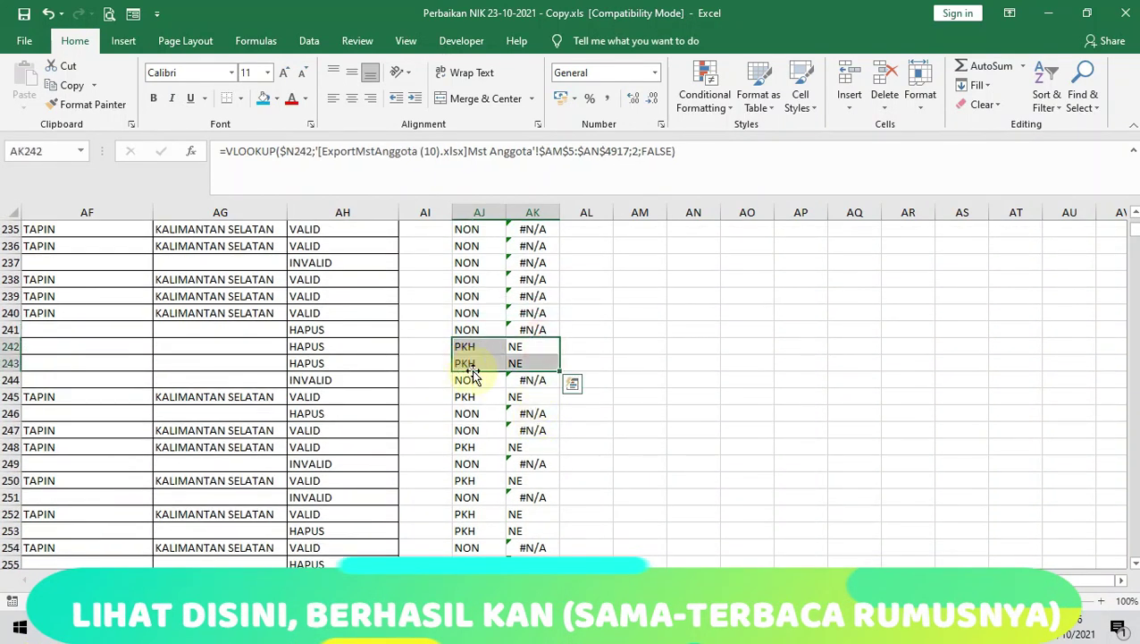
{"action": "left_click_drag", "start_coordinate": [531, 376], "coordinate": [444, 399]}
{"action": "left_click_drag", "start_coordinate": [531, 443], "coordinate": [463, 445]}
{"action": "scroll", "coordinate": [481, 442], "scroll_direction": "down", "scroll_amount": 3}
{"action": "scroll", "coordinate": [480, 443], "scroll_direction": "down", "scroll_amount": 1}
{"action": "left_click_drag", "start_coordinate": [531, 314], "coordinate": [435, 330]}
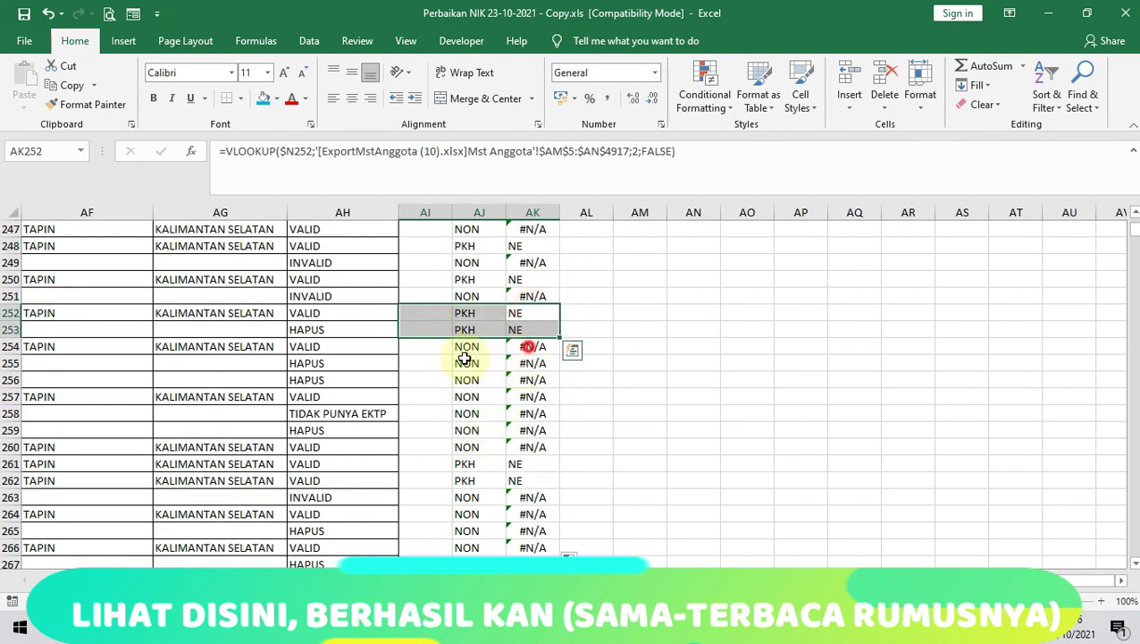
{"action": "left_click_drag", "start_coordinate": [529, 346], "coordinate": [453, 461]}
{"action": "scroll", "coordinate": [530, 433], "scroll_direction": "down", "scroll_amount": 3}
{"action": "left_click_drag", "start_coordinate": [529, 349], "coordinate": [461, 397]}
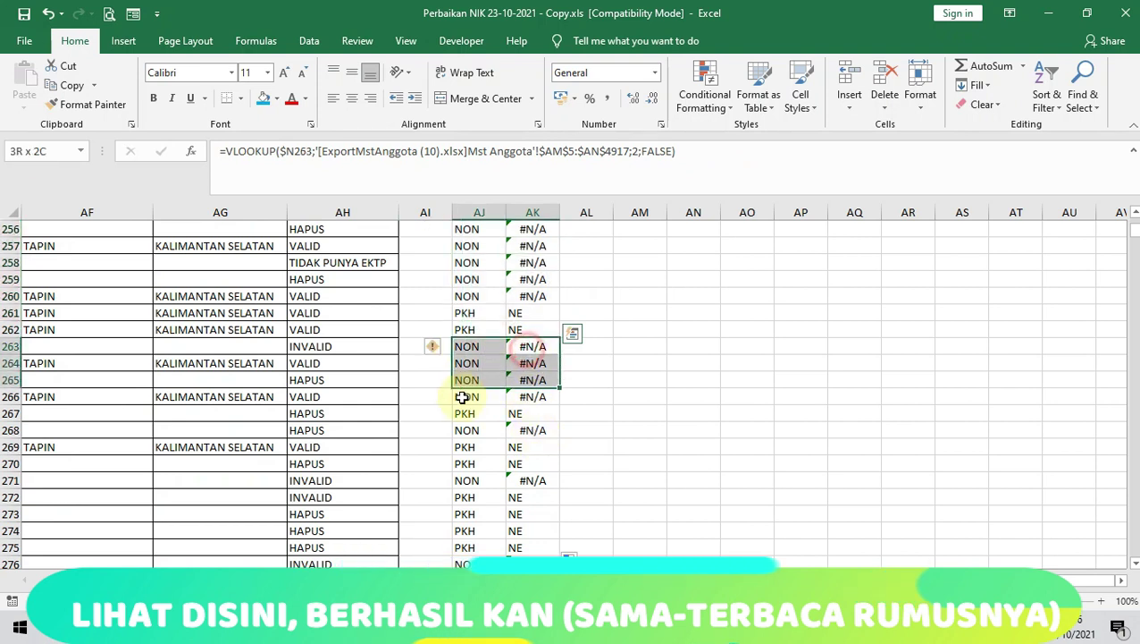
{"action": "scroll", "coordinate": [561, 433], "scroll_direction": "down", "scroll_amount": 2}
Review the complete IF-ISERROR-MATCH formula in cell AJ3.
{"action": "scroll", "coordinate": [561, 438], "scroll_direction": "up", "scroll_amount": 12}
{"action": "scroll", "coordinate": [561, 445], "scroll_direction": "up", "scroll_amount": 20}
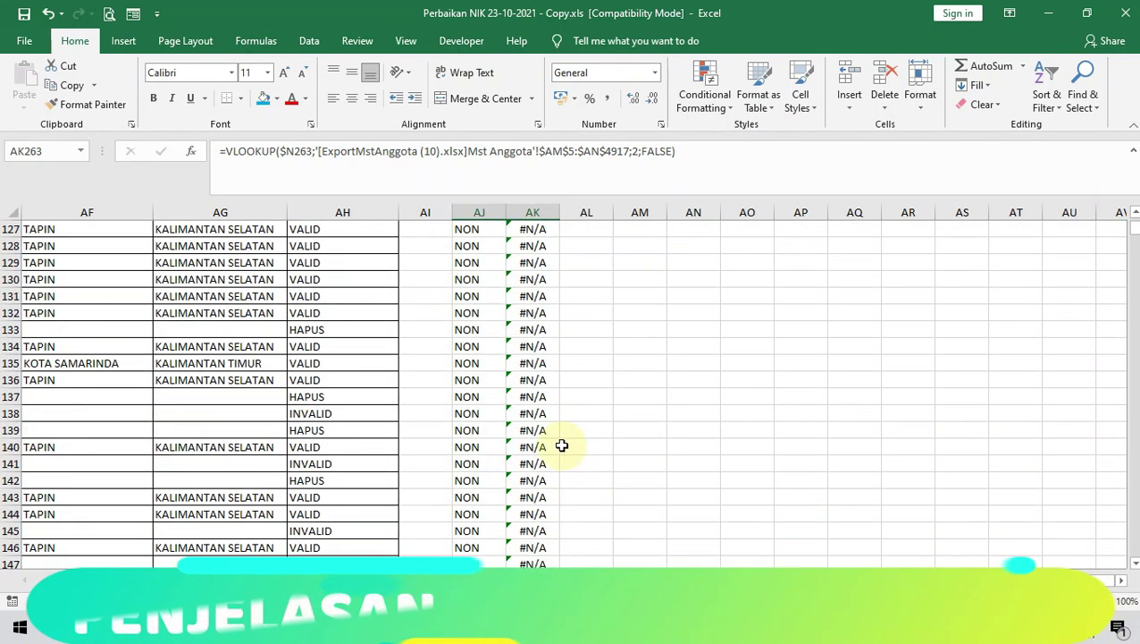
{"action": "scroll", "coordinate": [561, 445], "scroll_direction": "up", "scroll_amount": 20}
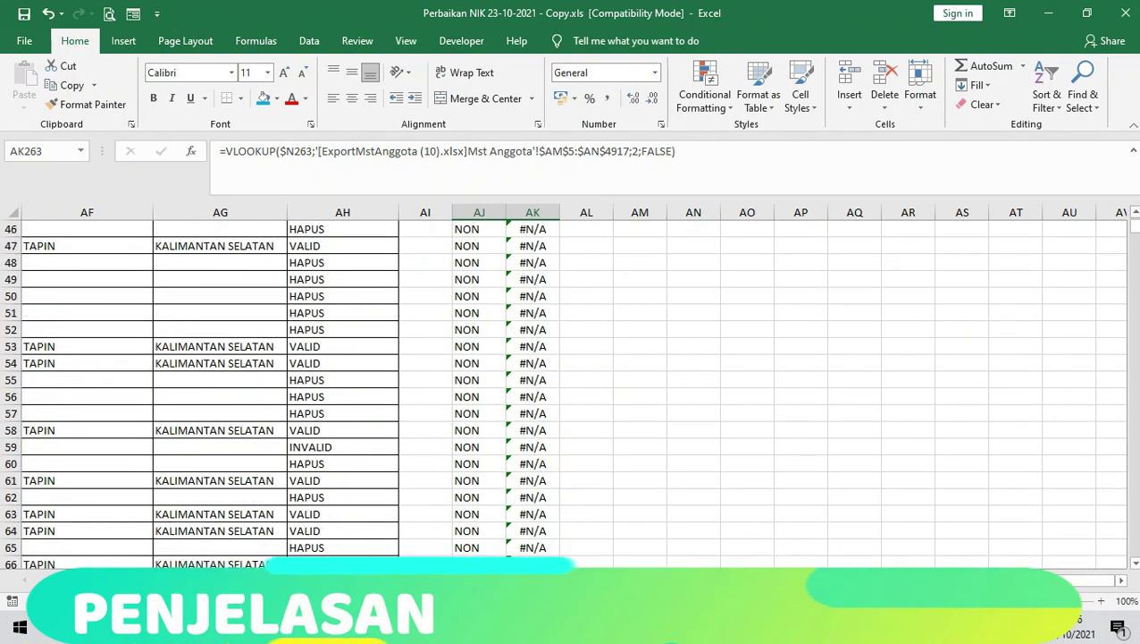
{"action": "left_click_drag", "start_coordinate": [1134, 226], "coordinate": [1138, 199]}
{"action": "left_click", "coordinate": [486, 276]}
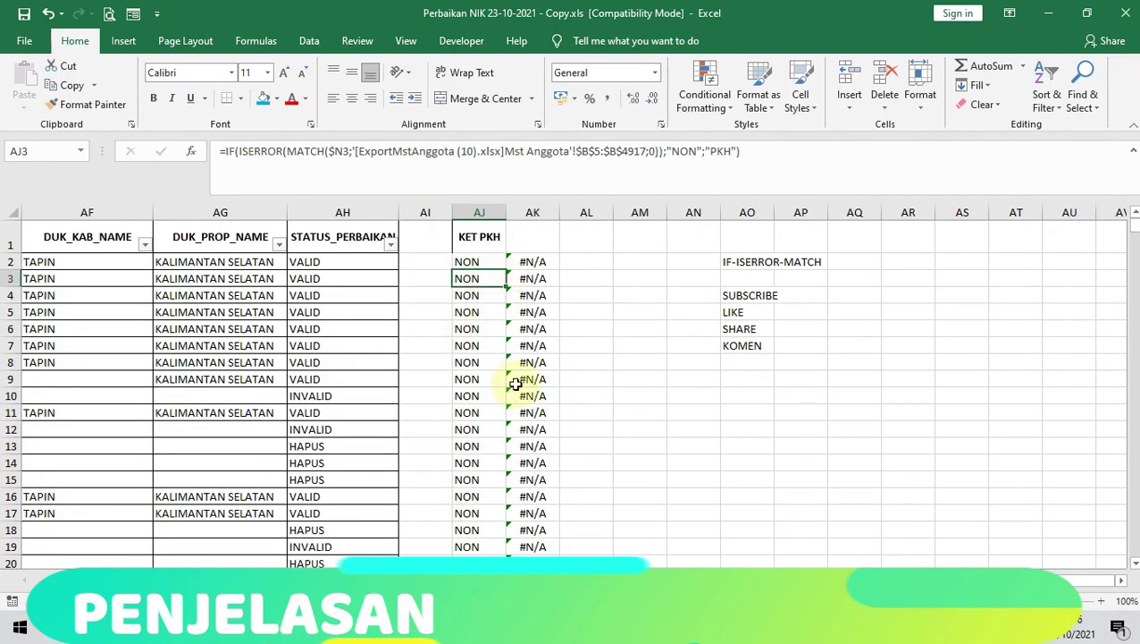
{"action": "left_click_drag", "start_coordinate": [756, 153], "coordinate": [230, 143]}
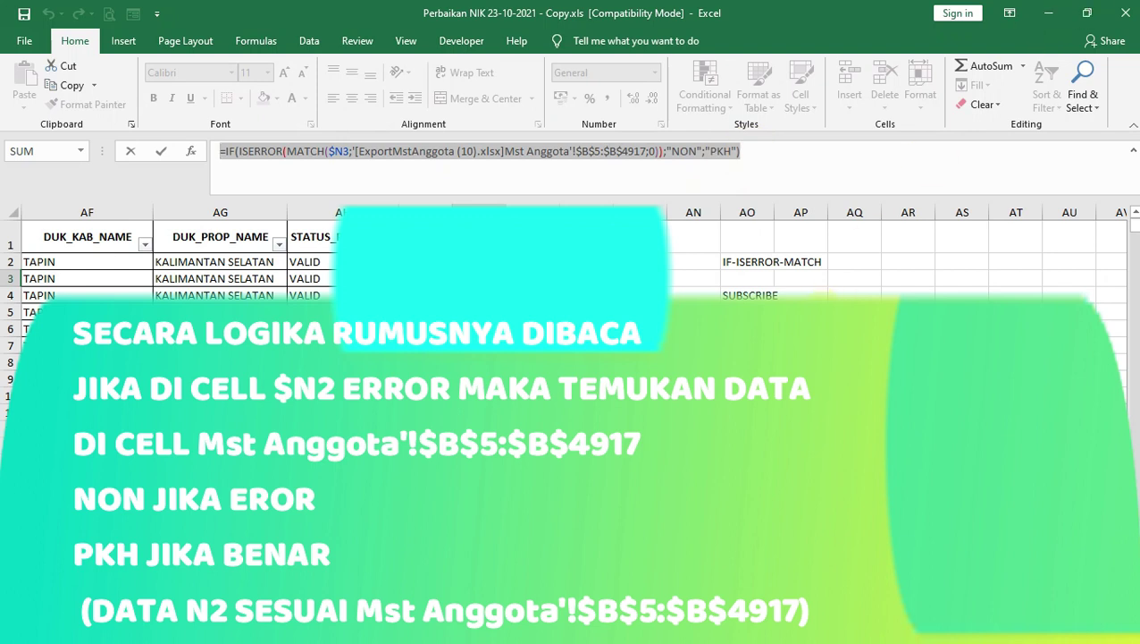
{"action": "key", "text": "Return"}
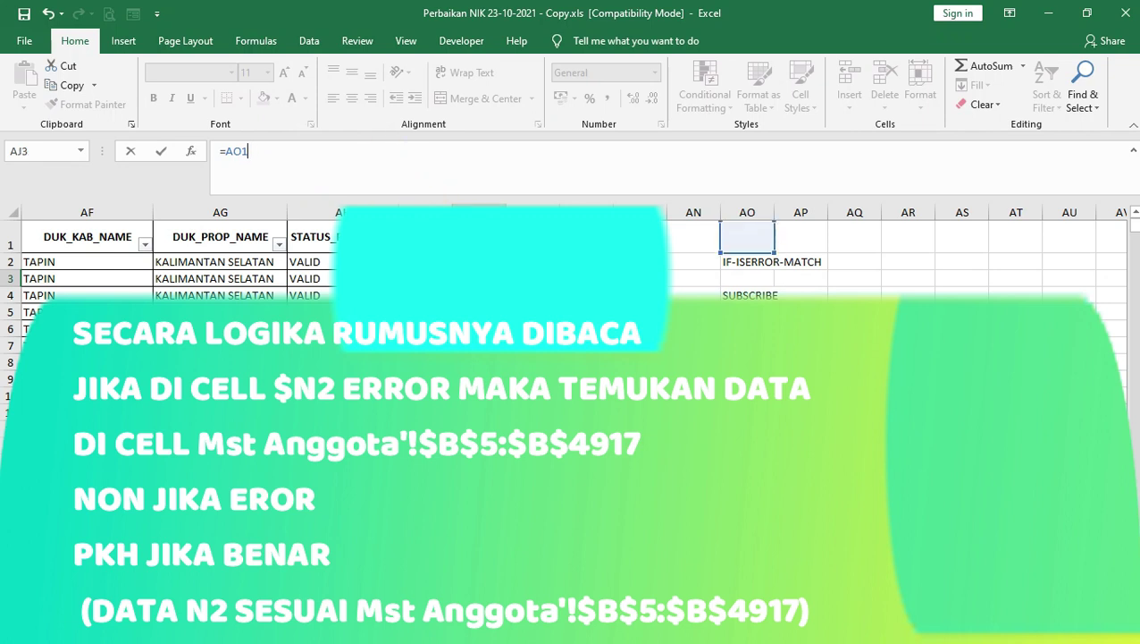
Format the SUBSCRIBE to KOMEN cells AO4:AO7 with bold text and a blue fill.
{"action": "left_click", "coordinate": [694, 479]}
{"action": "left_click_drag", "start_coordinate": [733, 294], "coordinate": [734, 345]}
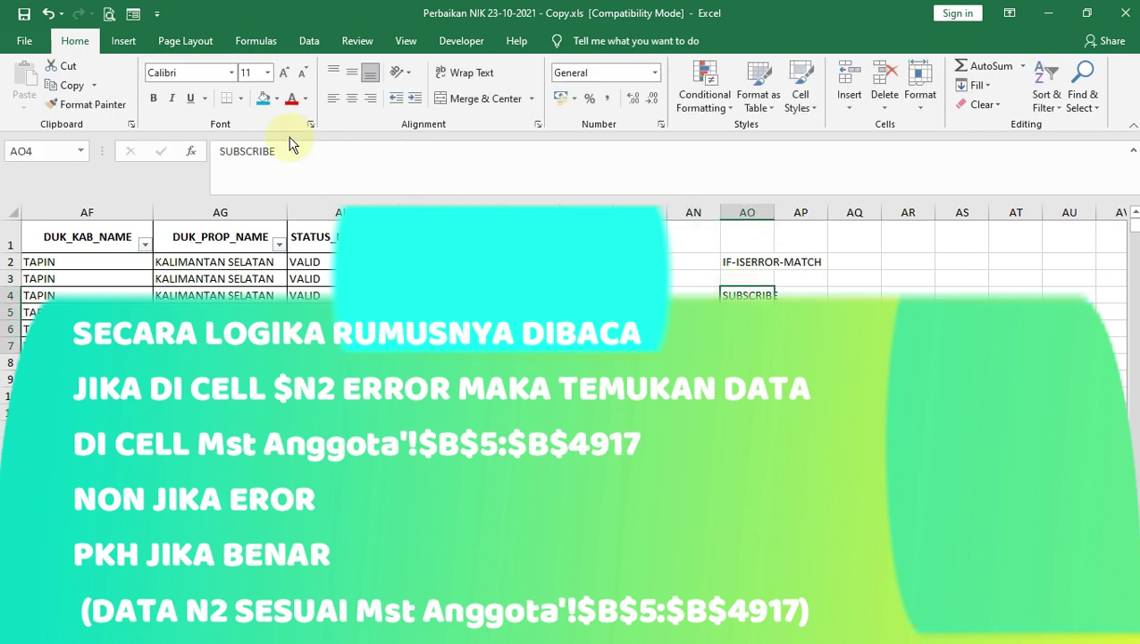
{"action": "left_click", "coordinate": [257, 105]}
{"action": "left_click", "coordinate": [801, 444]}
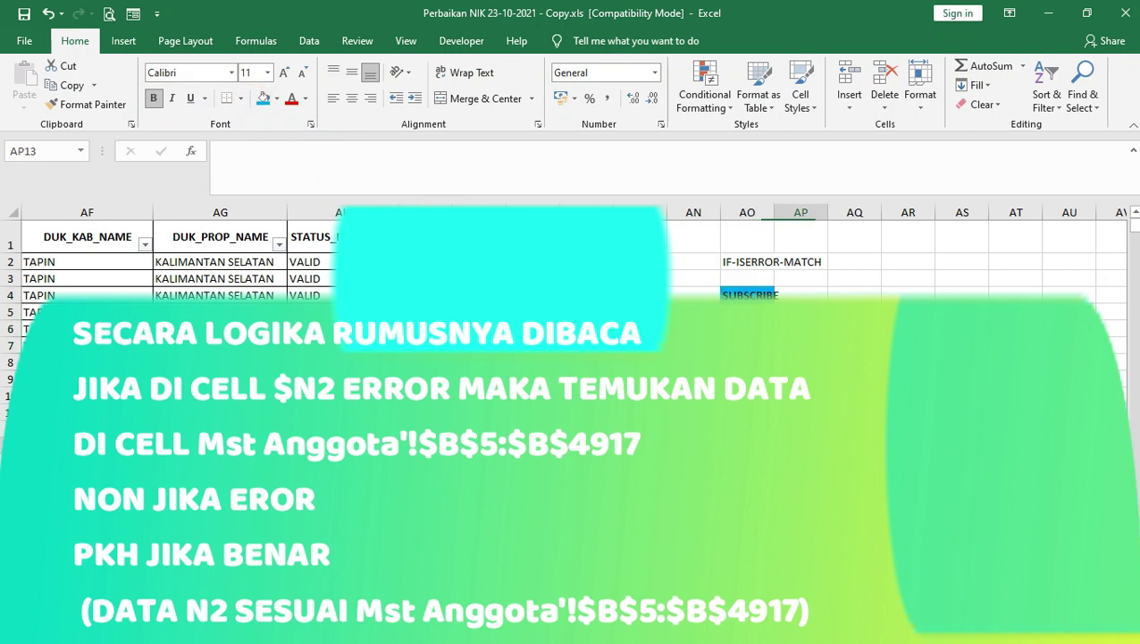